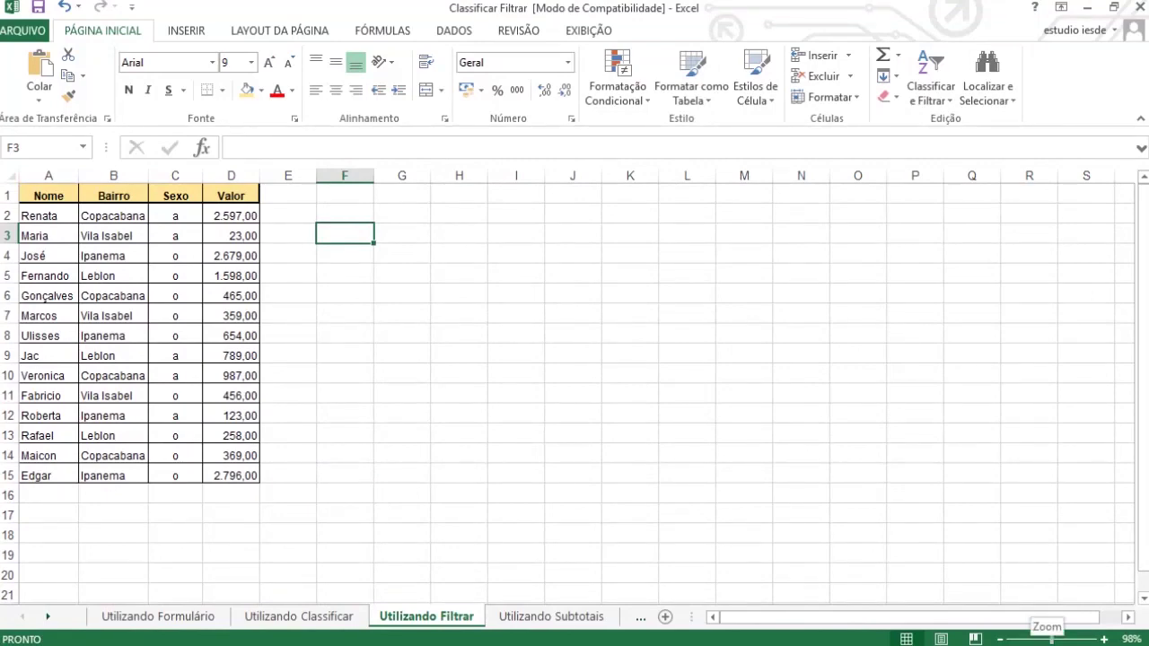
left_click_drag(1050, 639, 1058, 639)
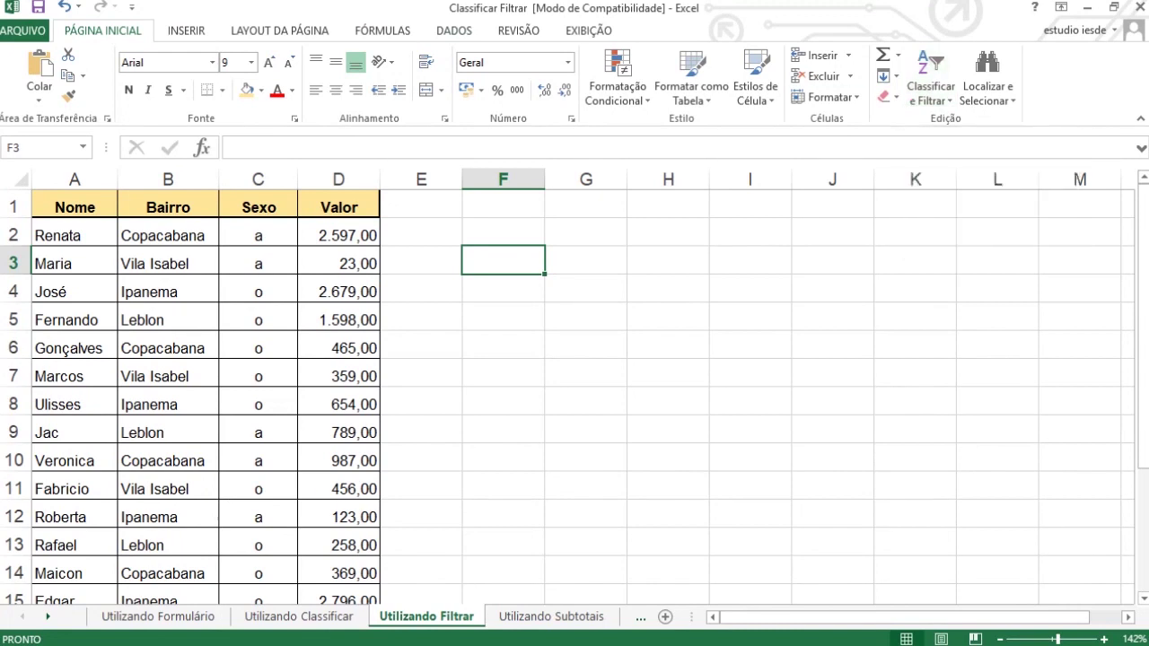
left_click(454, 31)
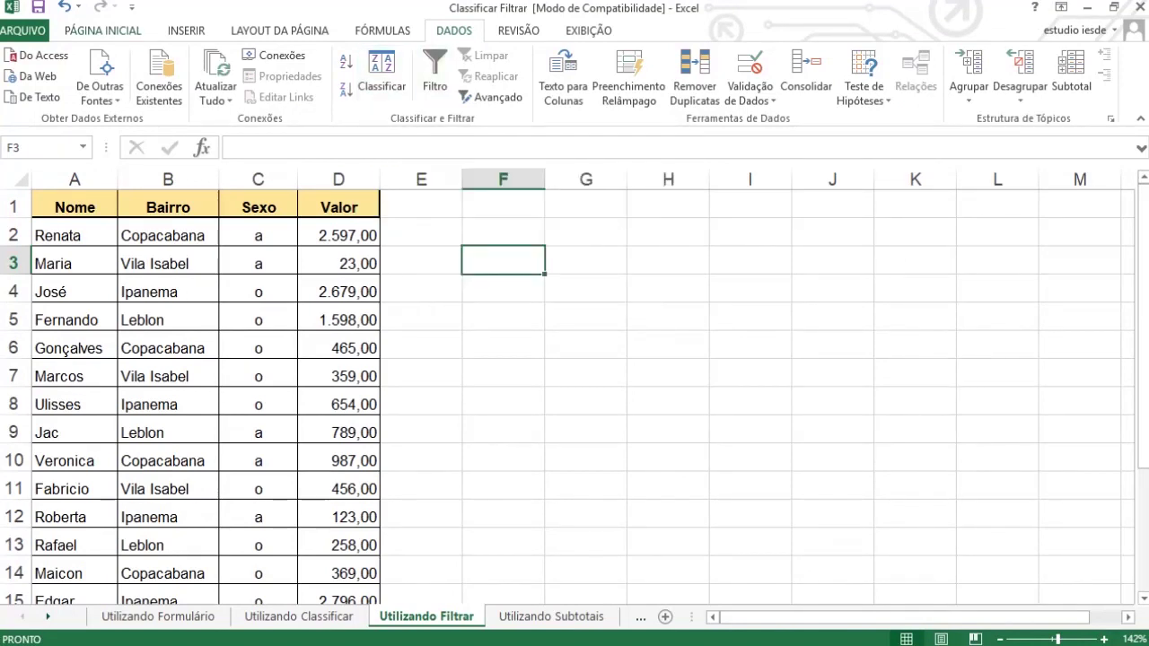
left_click(103, 30)
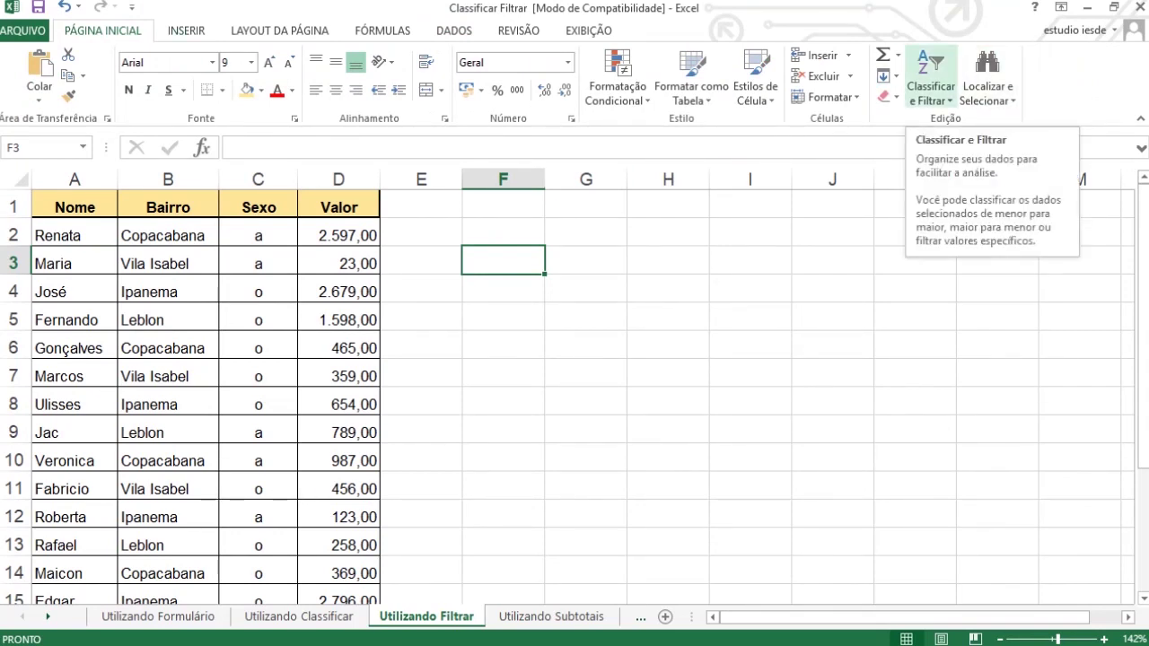
left_click(931, 90)
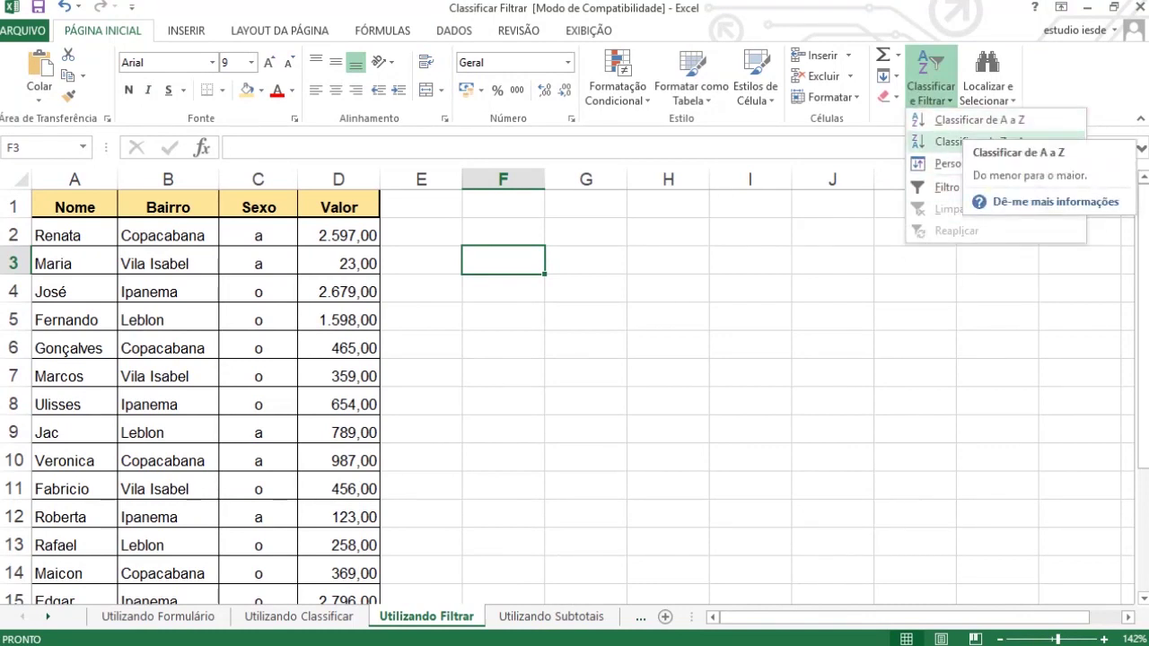
key("alt+s")
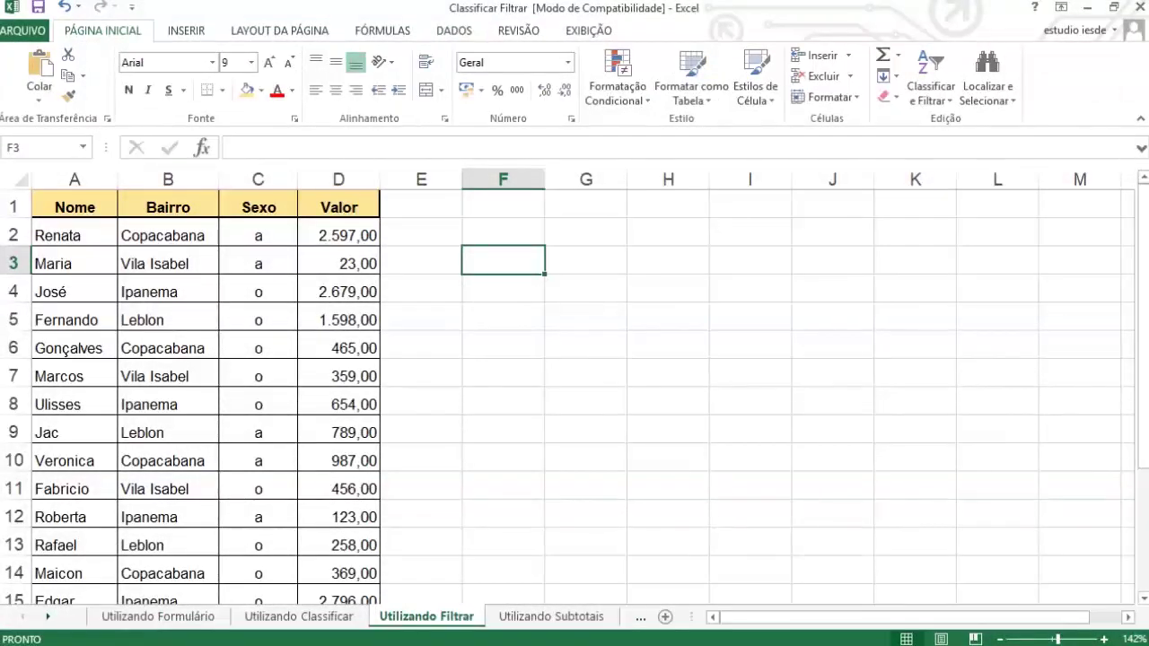
- Sort the table by the Nome column from A to Z, and undo that sort
left_click(74, 207)
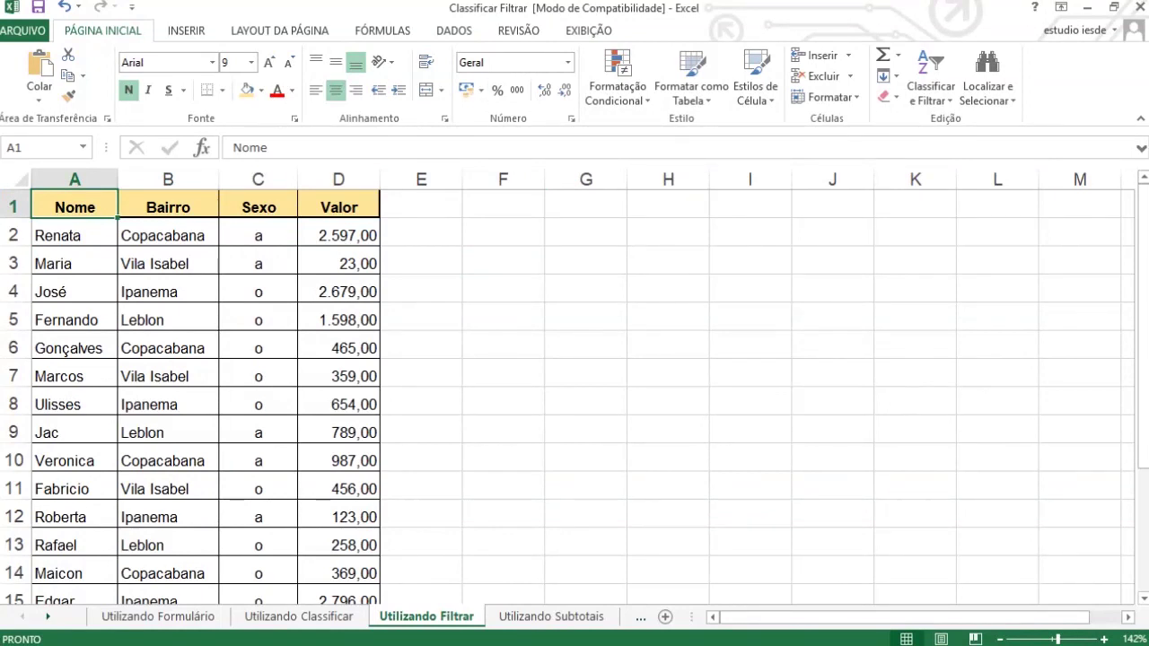
left_click(931, 86)
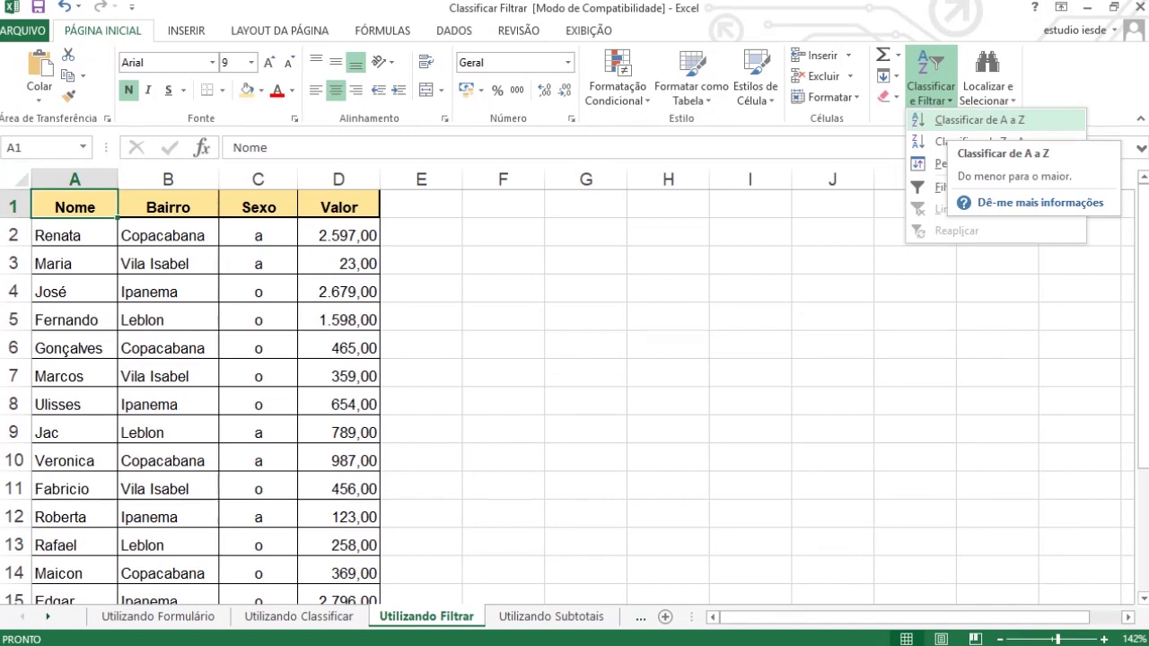
left_click(960, 120)
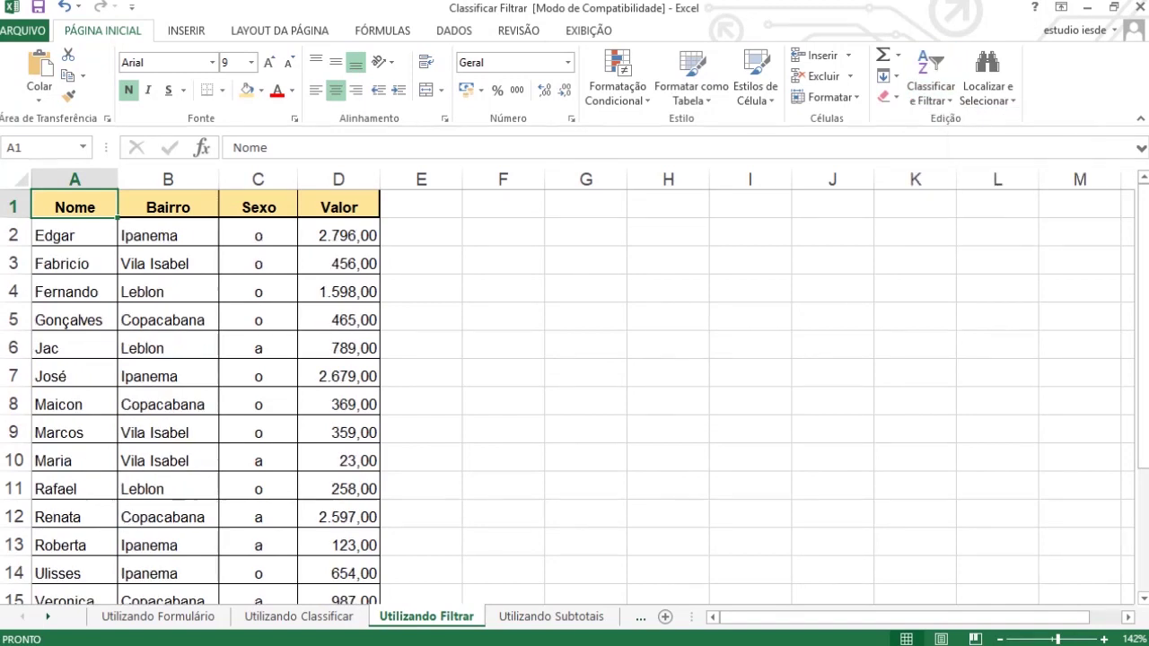
key("ctrl+z")
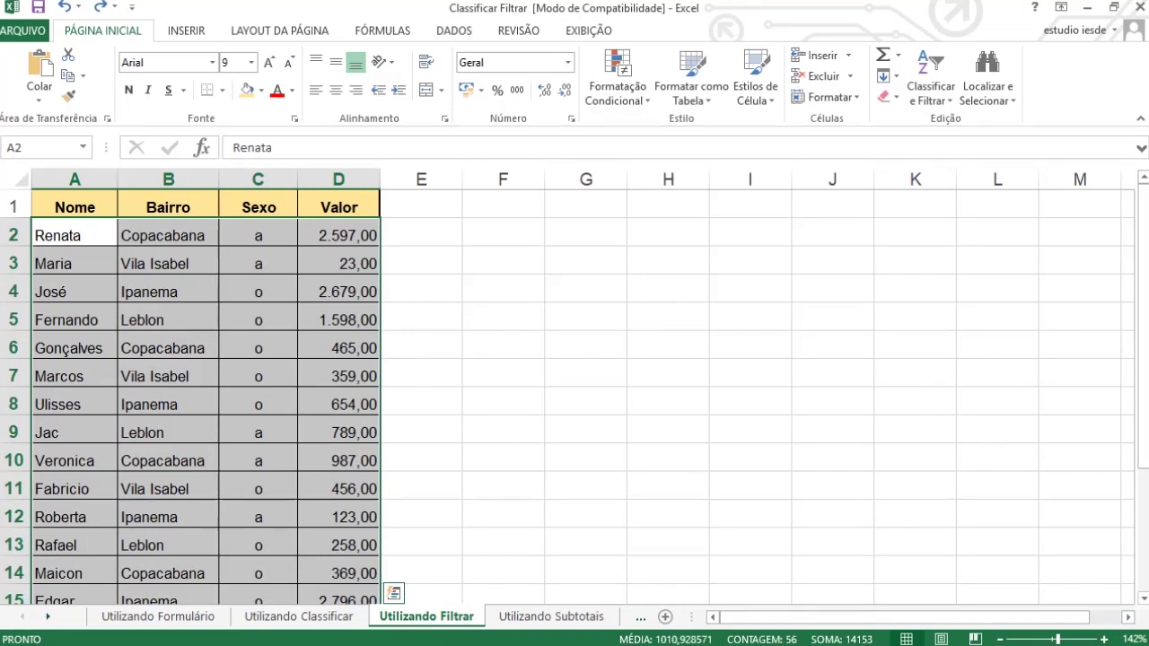
- Sort the table's data rows again by Nome from A to Z and select the record in row 12
left_click(931, 90)
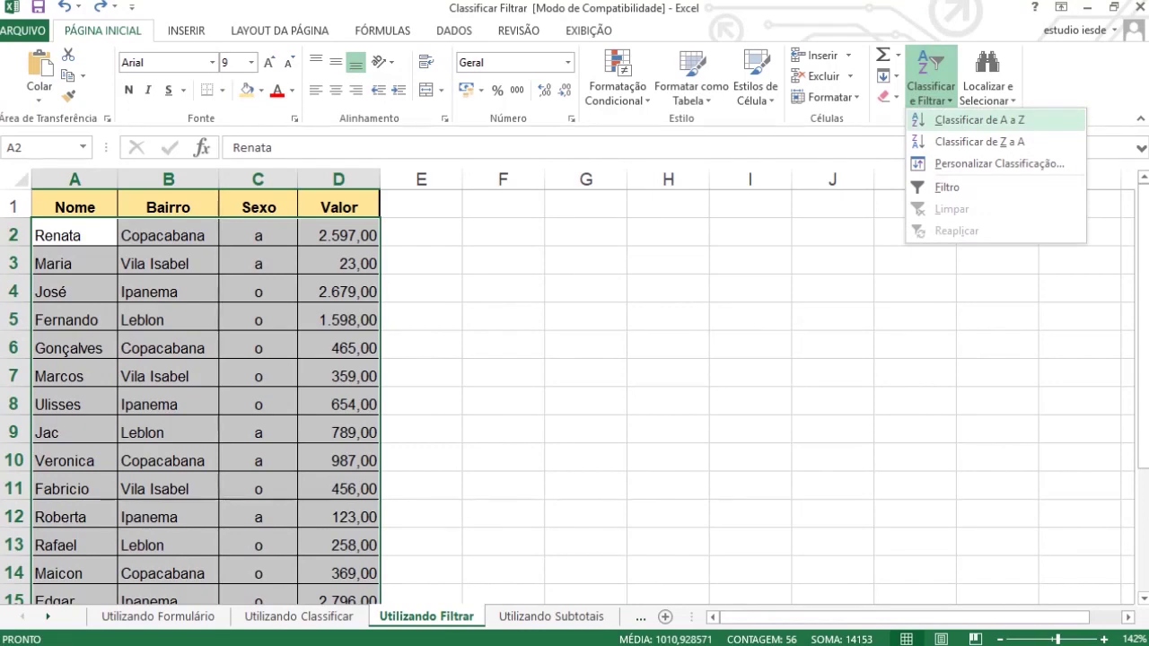
key("Return")
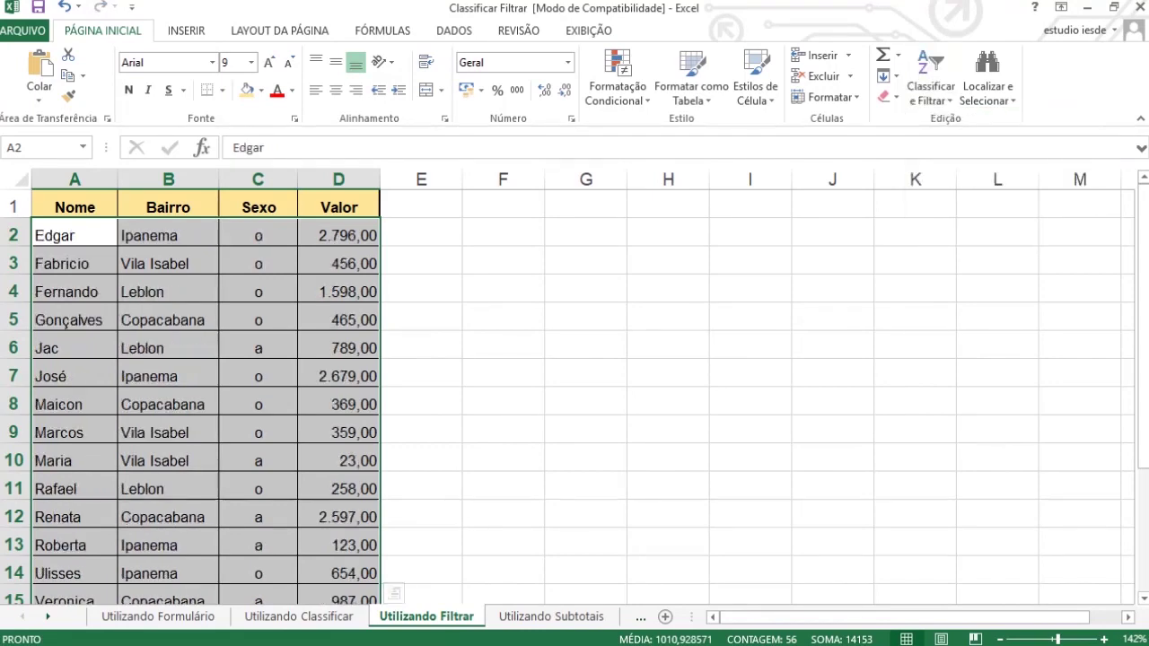
scroll(575, 395, "down", 2)
scroll(206, 395, "up", 2)
left_click_drag(72, 517, 341, 517)
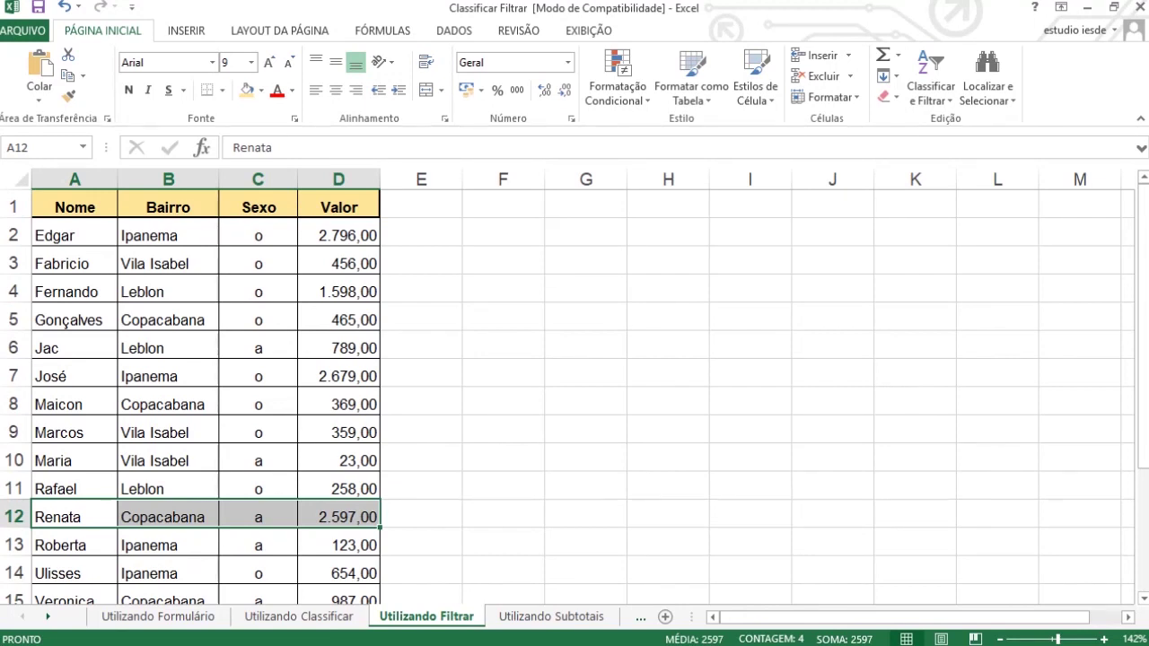
- Apply a custom sort to the table by the Valor column, on Valores, ordered Do Maior para o Menor
left_click(74, 207)
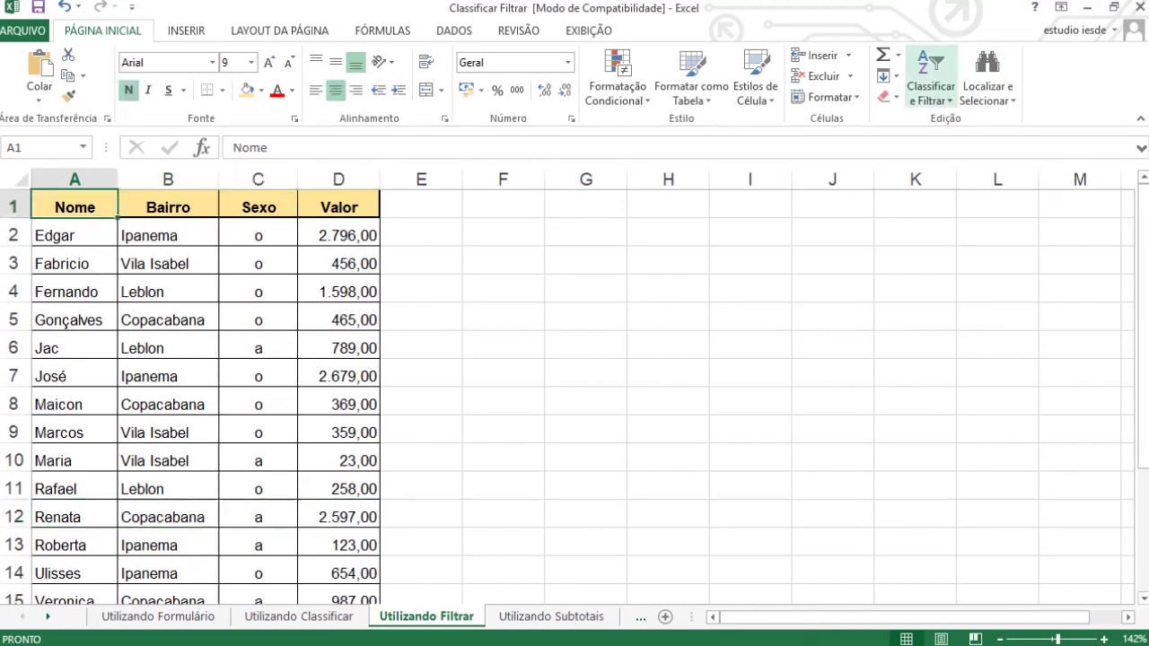
left_click(931, 80)
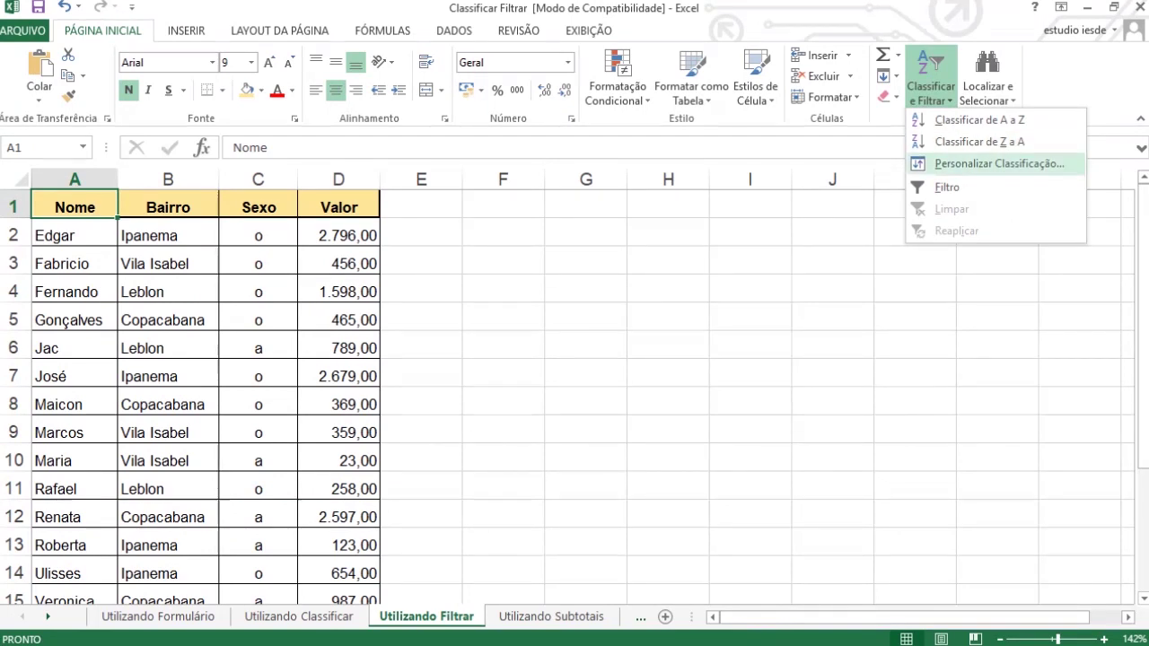
left_click(999, 163)
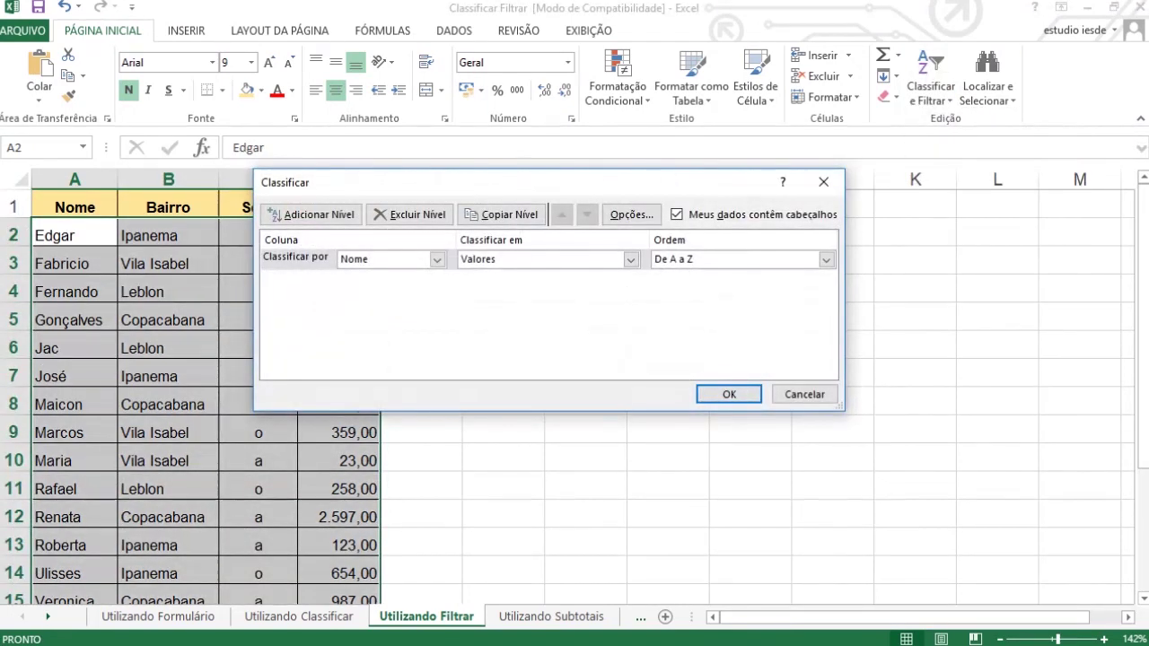
mouse_move(393, 182)
left_mouse_down()
mouse_move(355, 184)
mouse_move(393, 178)
left_mouse_up()
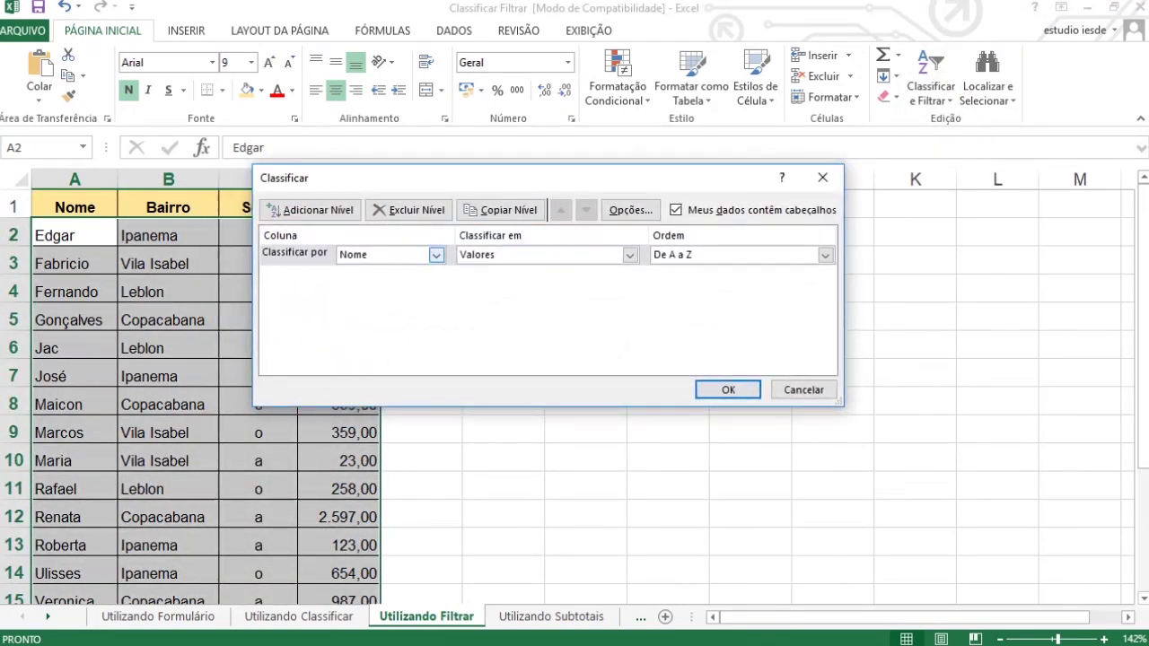
left_click(436, 255)
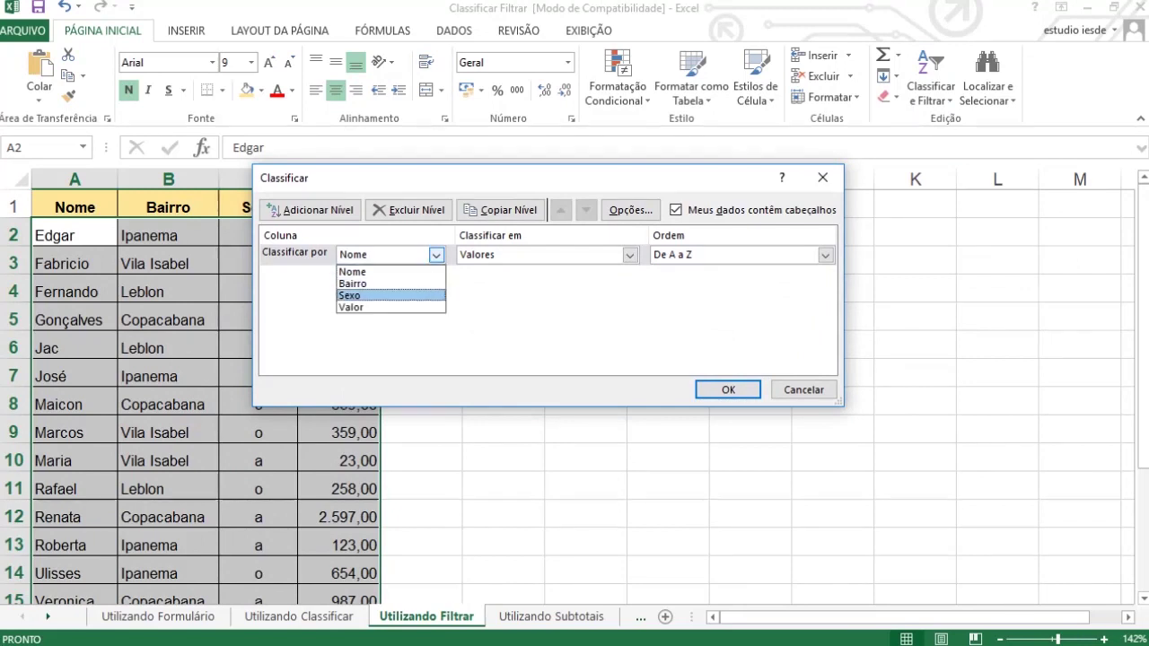
left_click(387, 307)
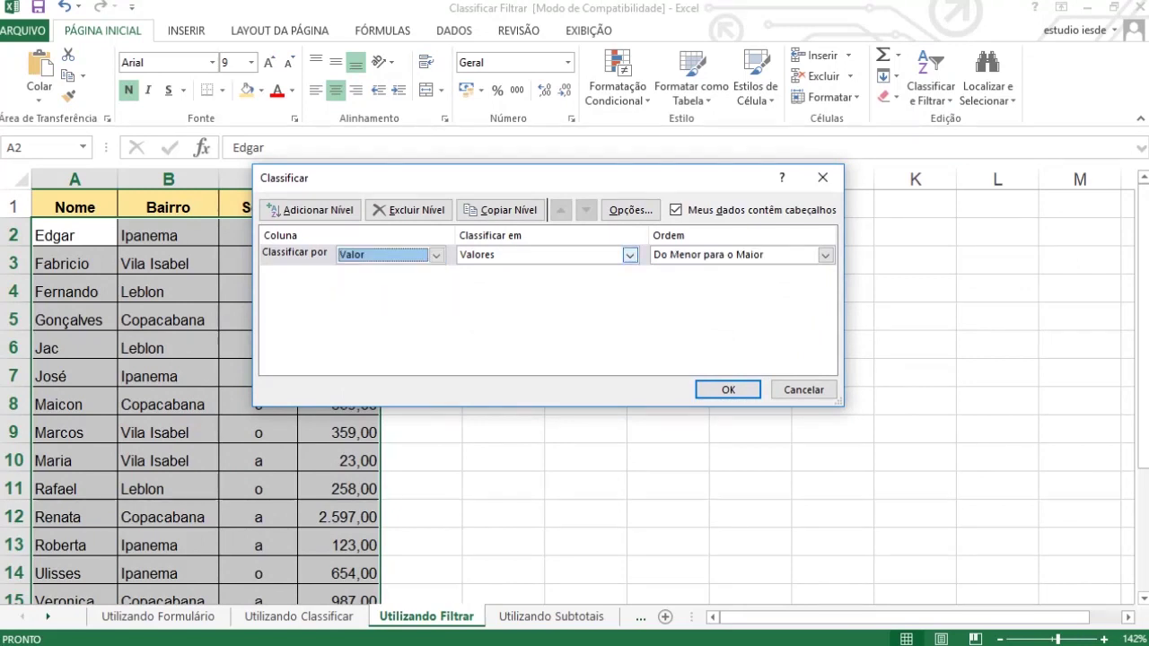
left_click(630, 255)
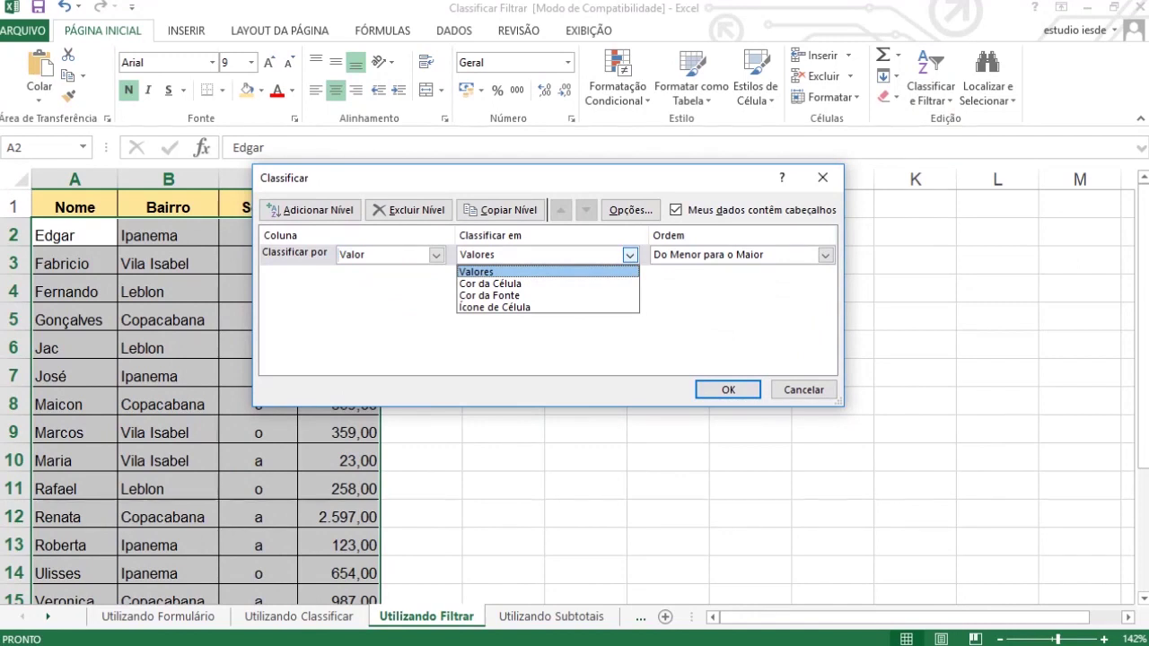
left_click(630, 255)
left_click(631, 255)
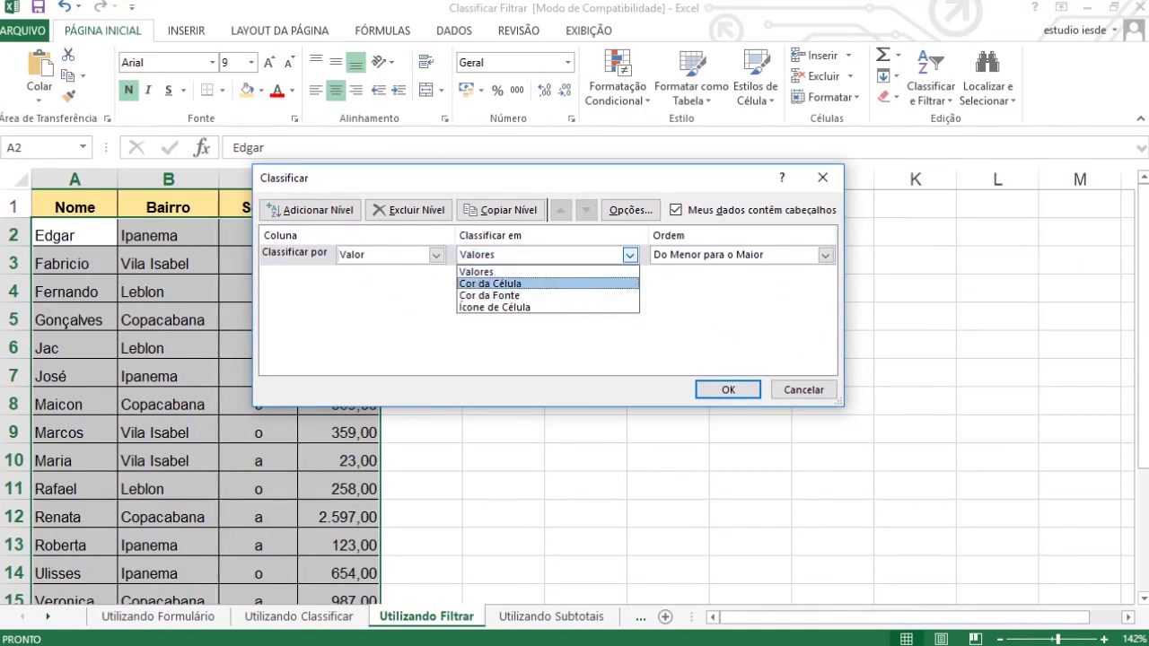
left_click(476, 271)
left_click(825, 255)
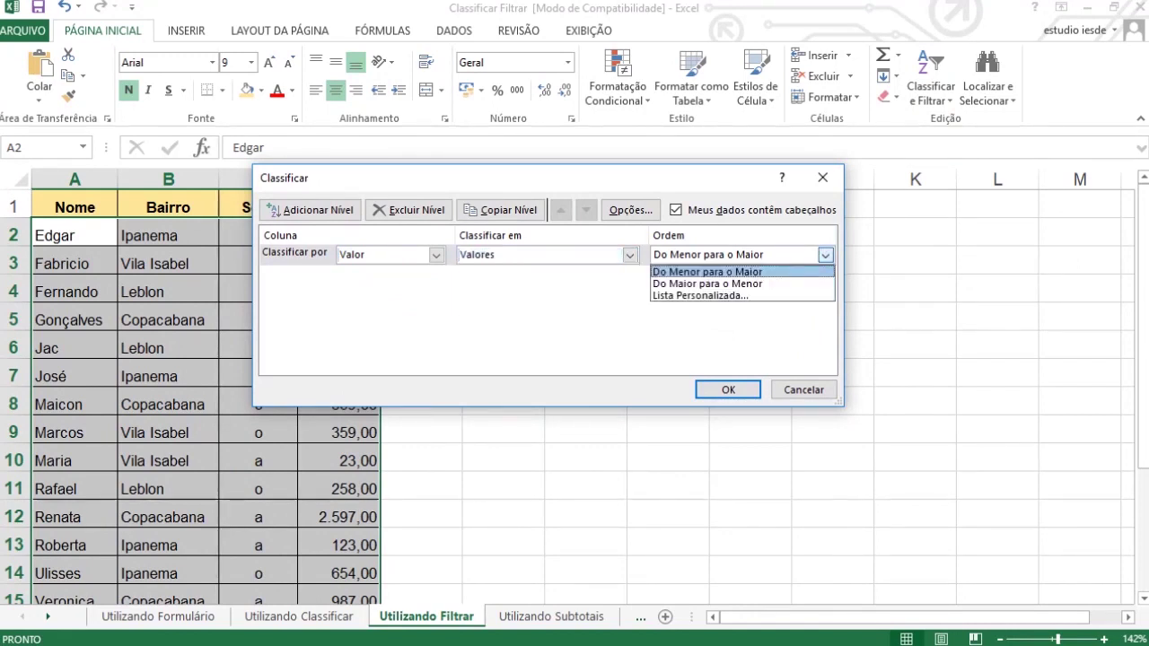
left_click(700, 279)
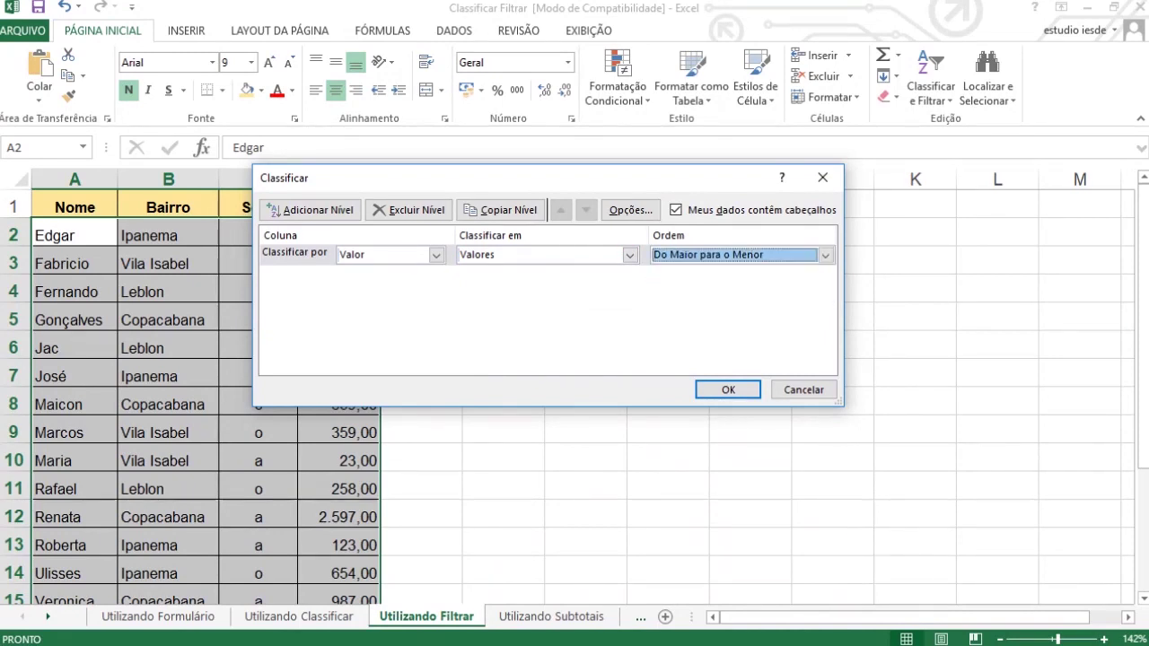
left_click(728, 389)
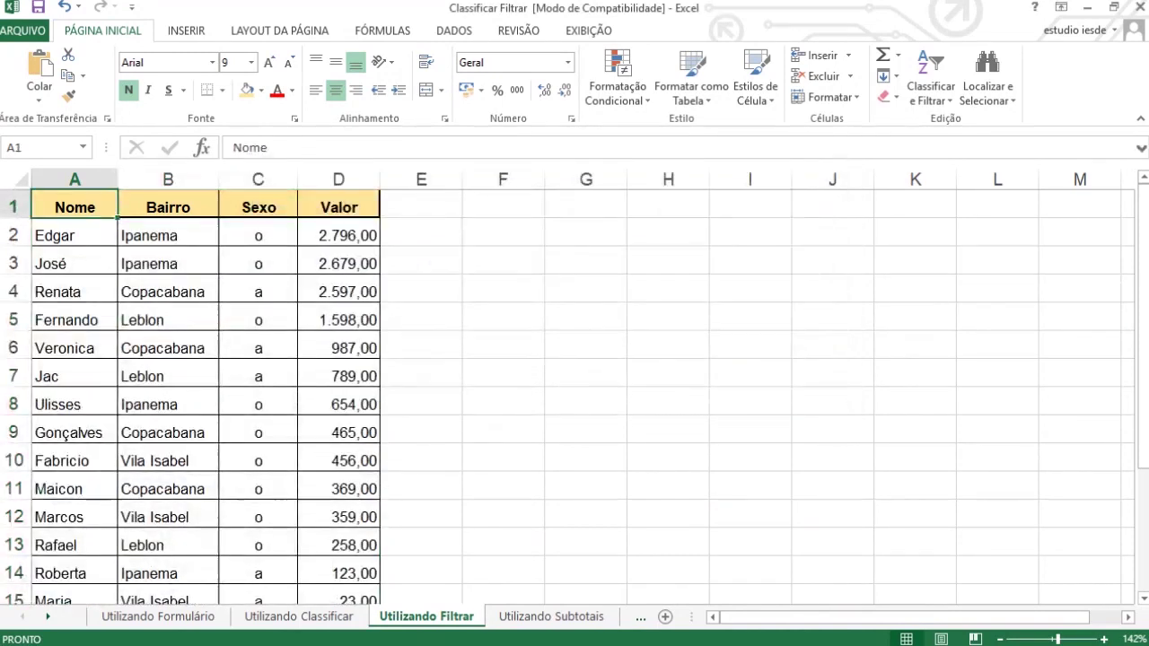
left_click(338, 235)
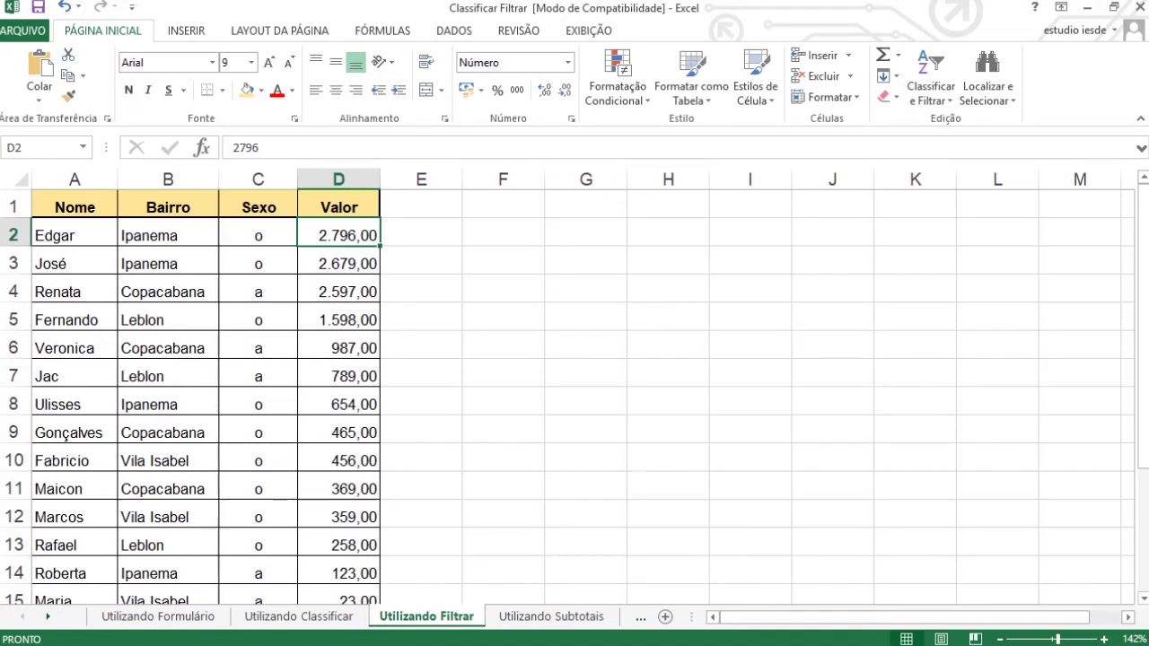
- Turn on filtering for the table's header row and look at the filter options of the Nome and Bairro columns
left_click(74, 208)
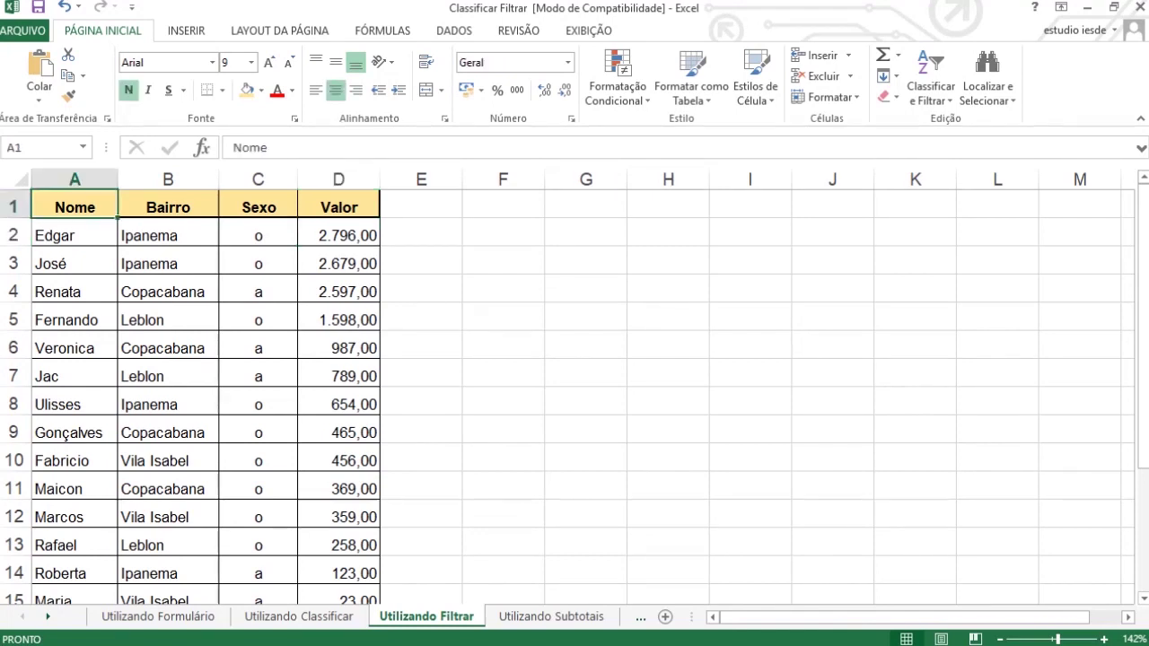
left_click(931, 80)
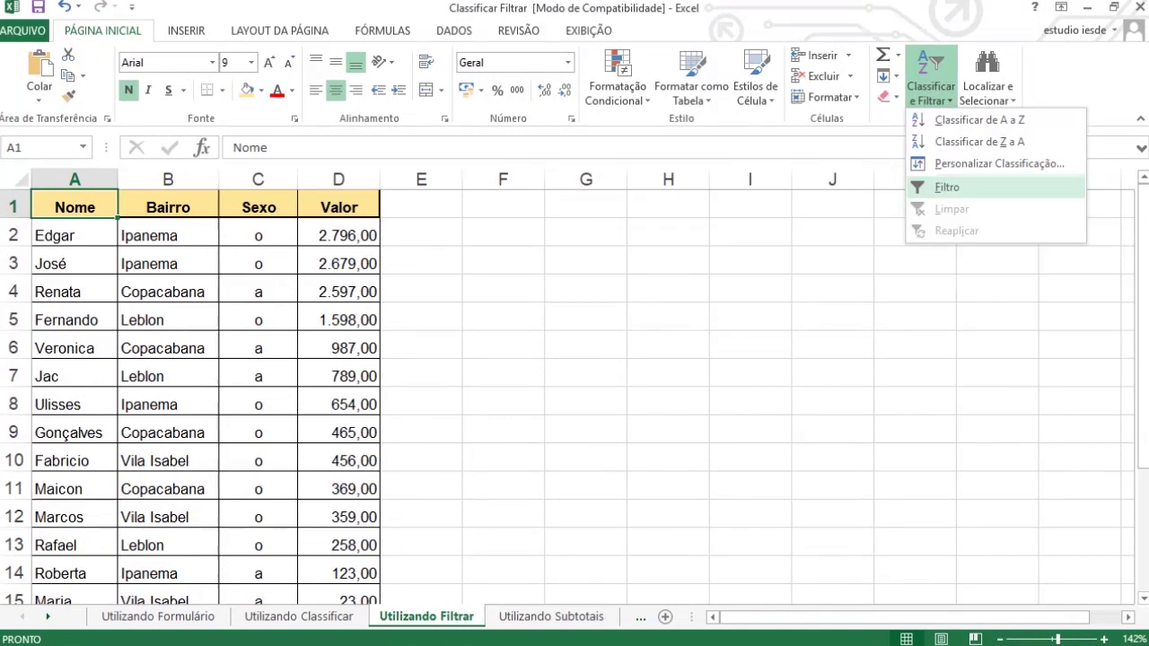
left_click(947, 187)
key("alt+Down")
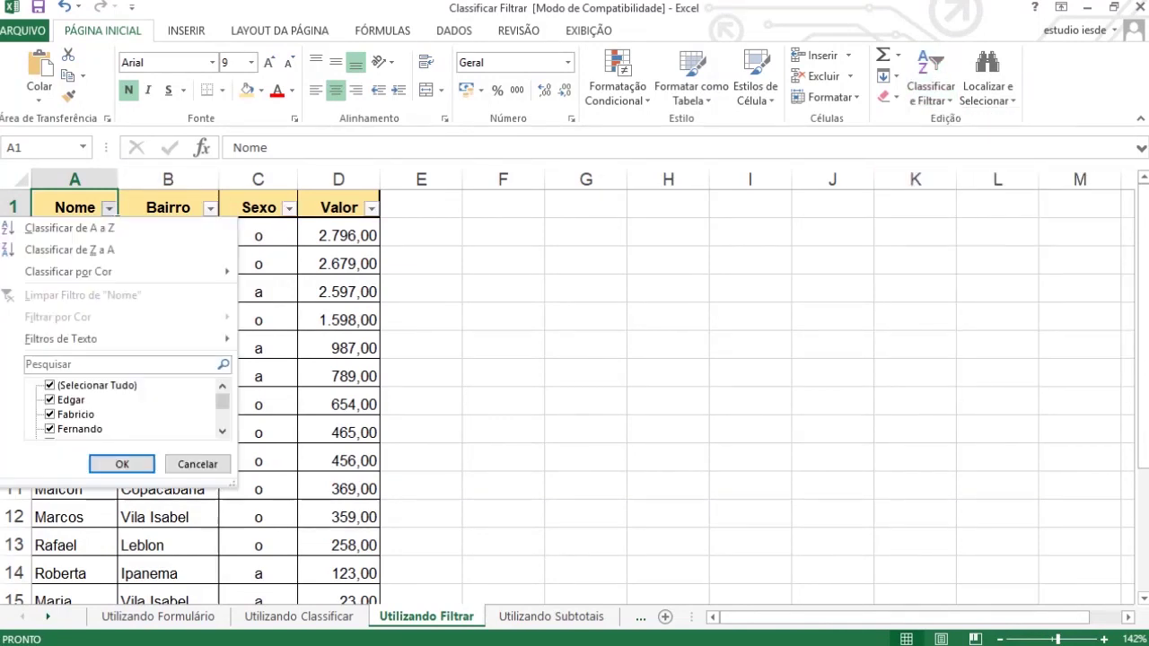
left_click(109, 208)
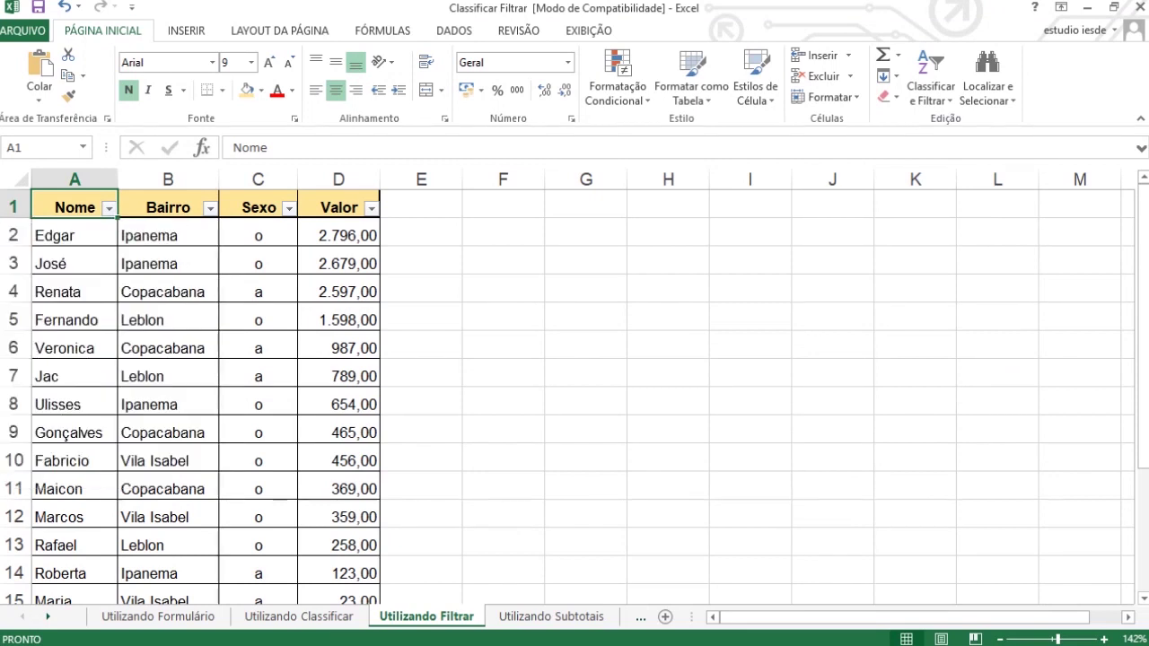
left_click(210, 208)
key("Escape")
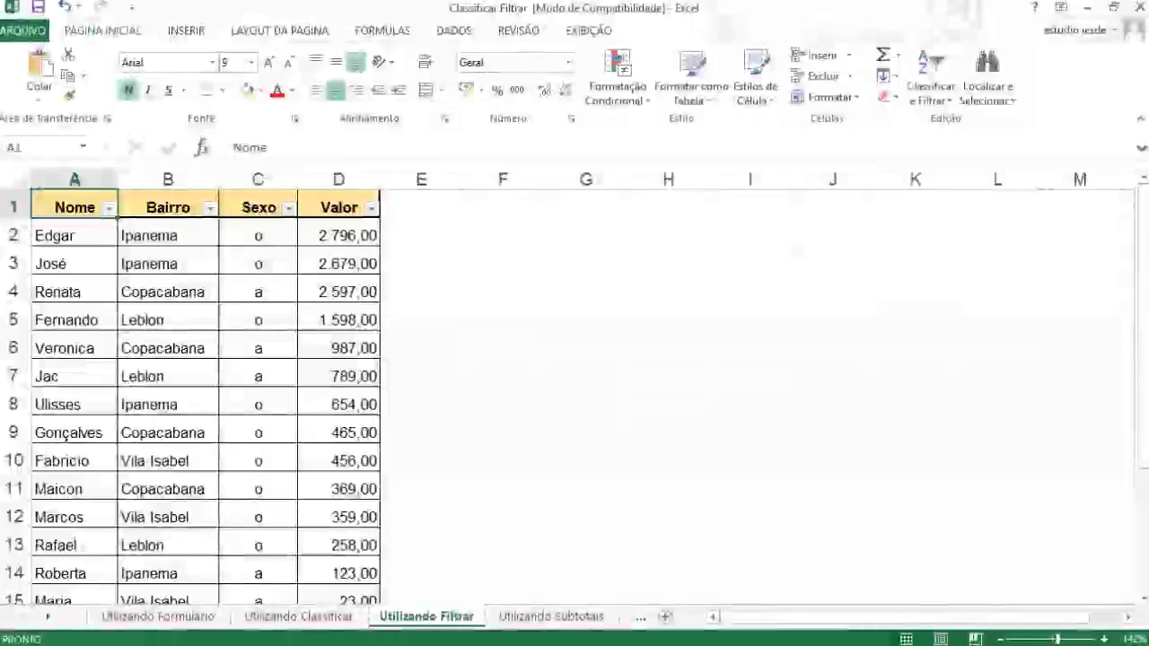
- Filter the Sexo column to show only the rows with the value a
left_click(288, 208)
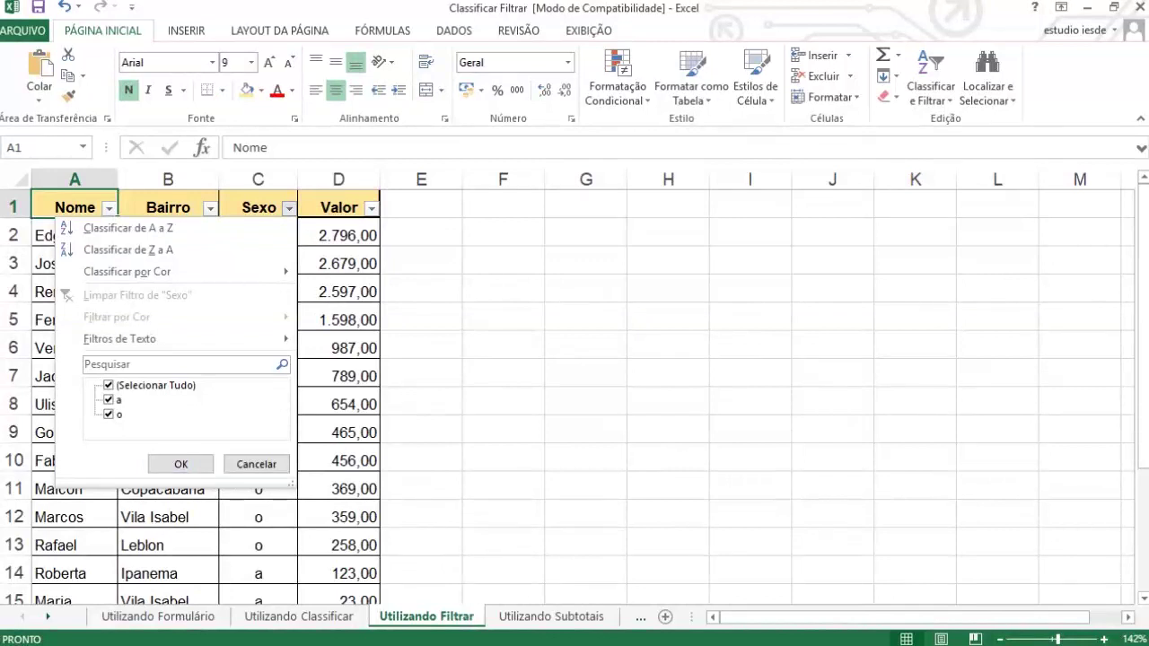
left_click(109, 415)
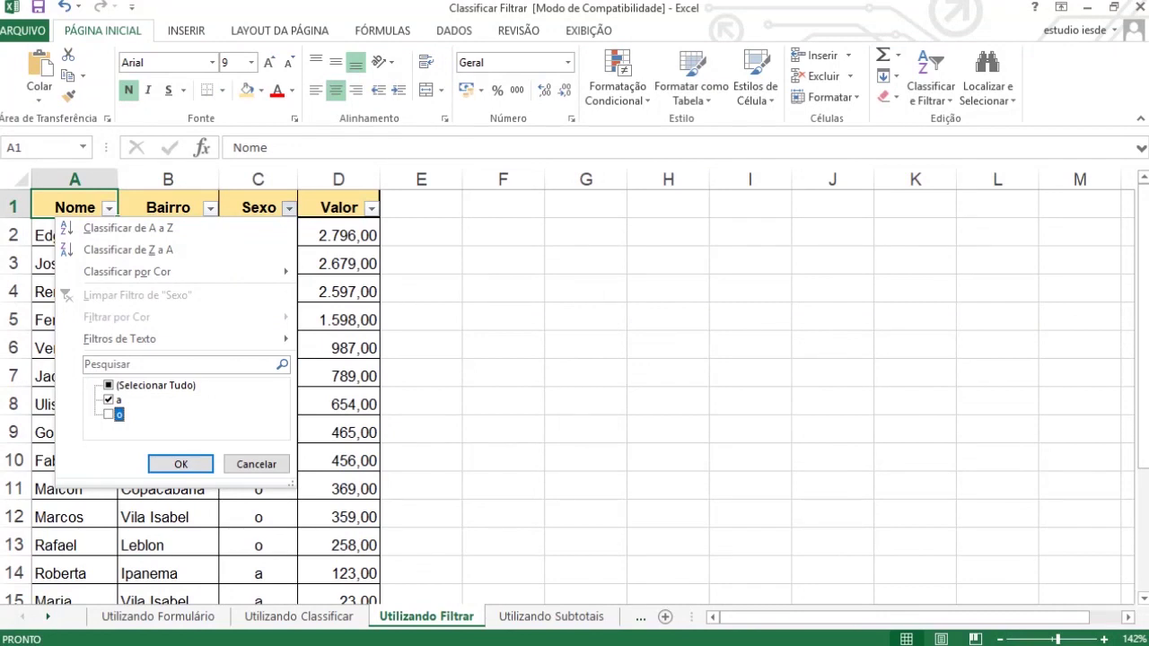
key("Return")
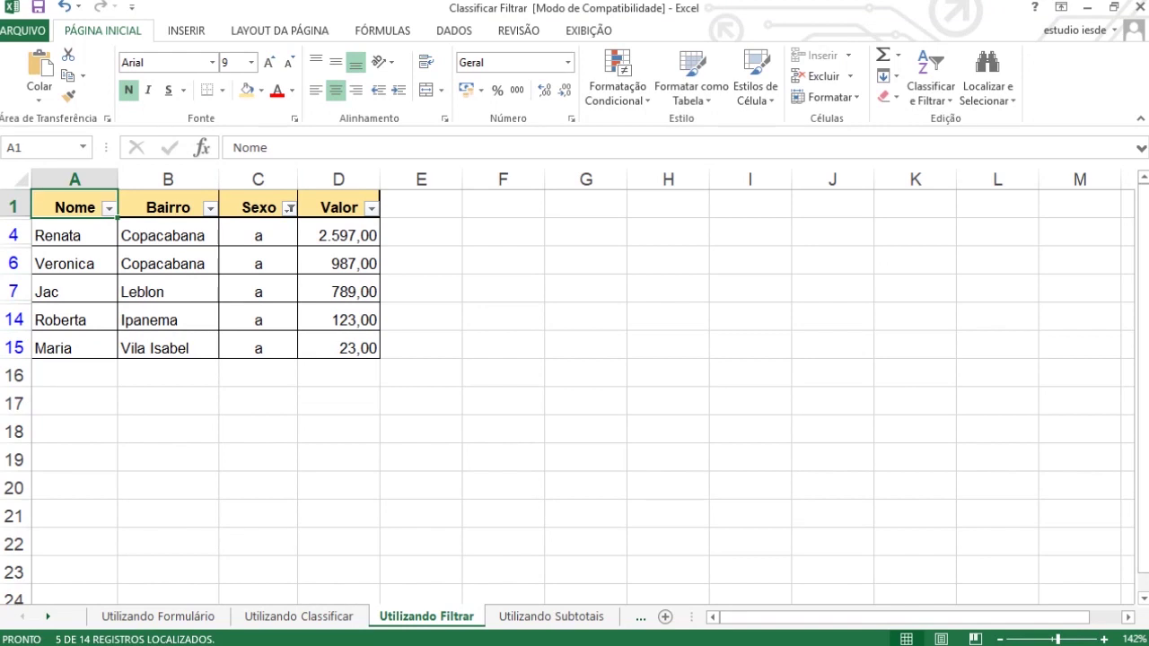
- Filter the Bairro column to show only Ipanema and Leblon, excluding Copacabana and Vila Isabel
left_click(210, 209)
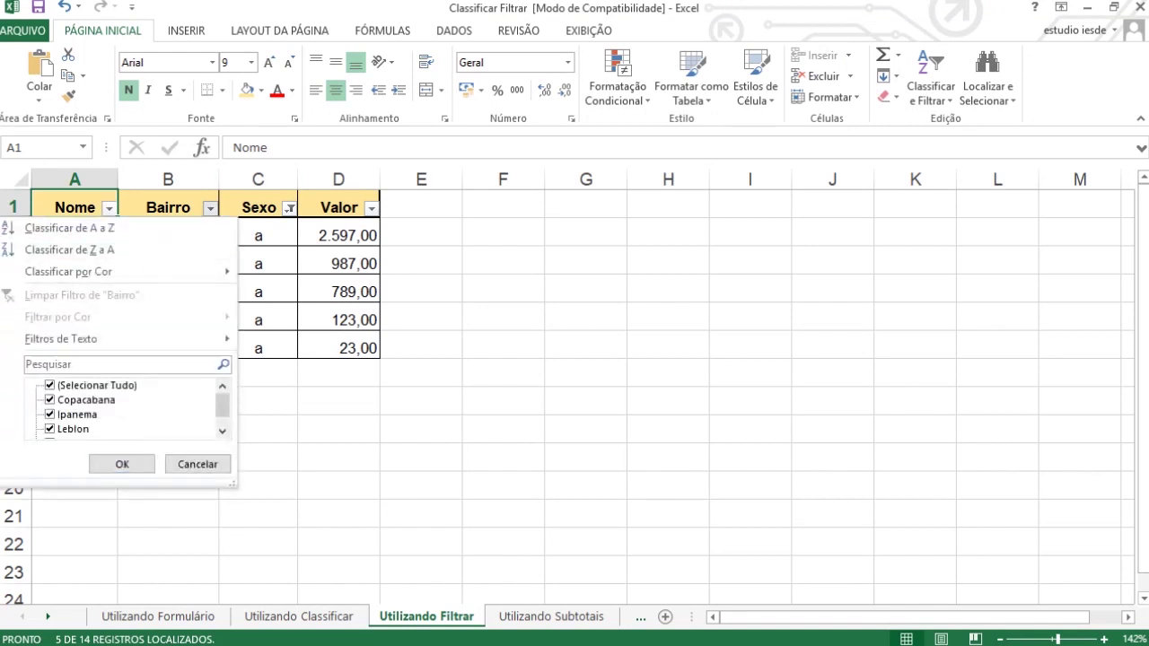
left_click_drag(223, 406, 223, 413)
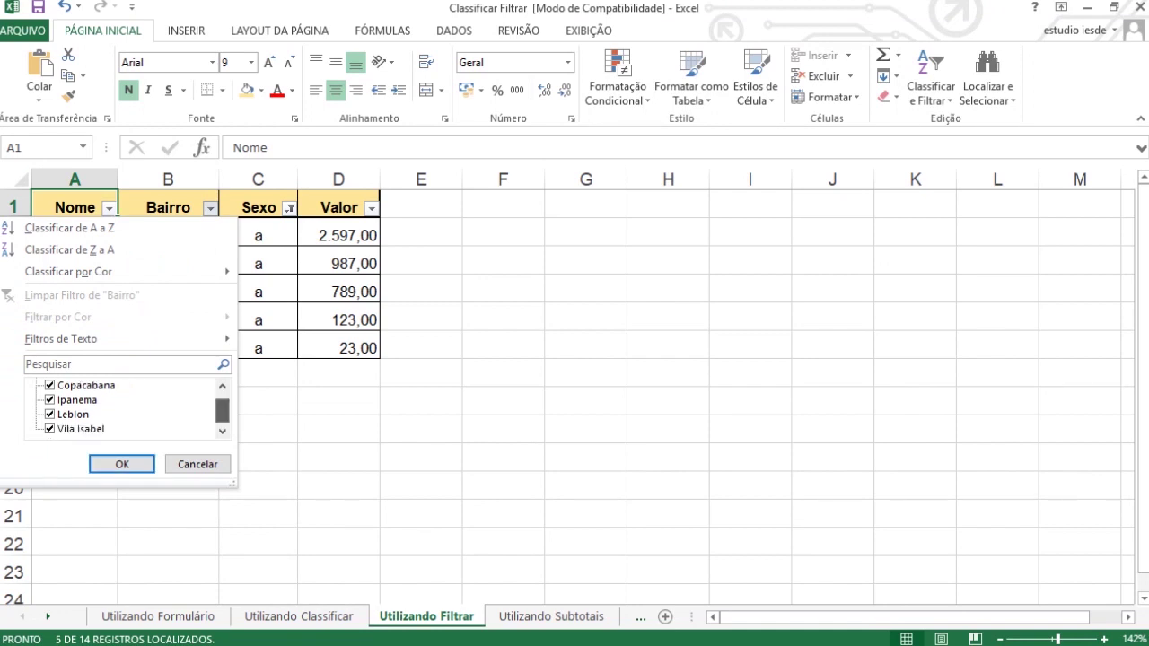
left_click(80, 429)
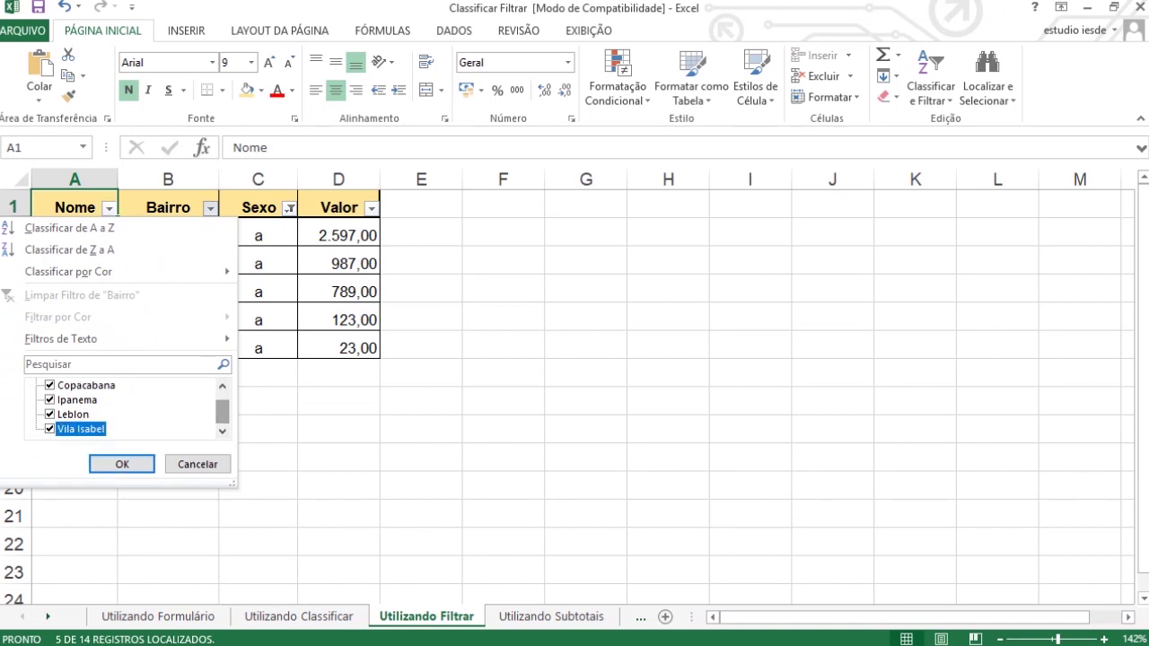
left_click(51, 385)
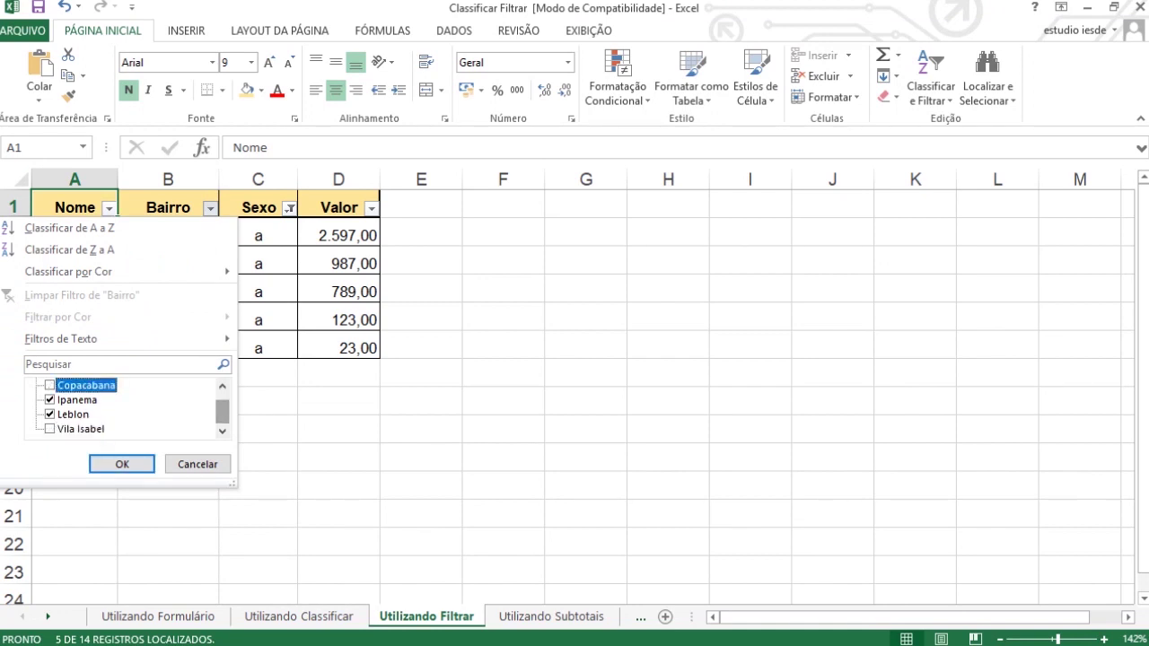
left_click(121, 464)
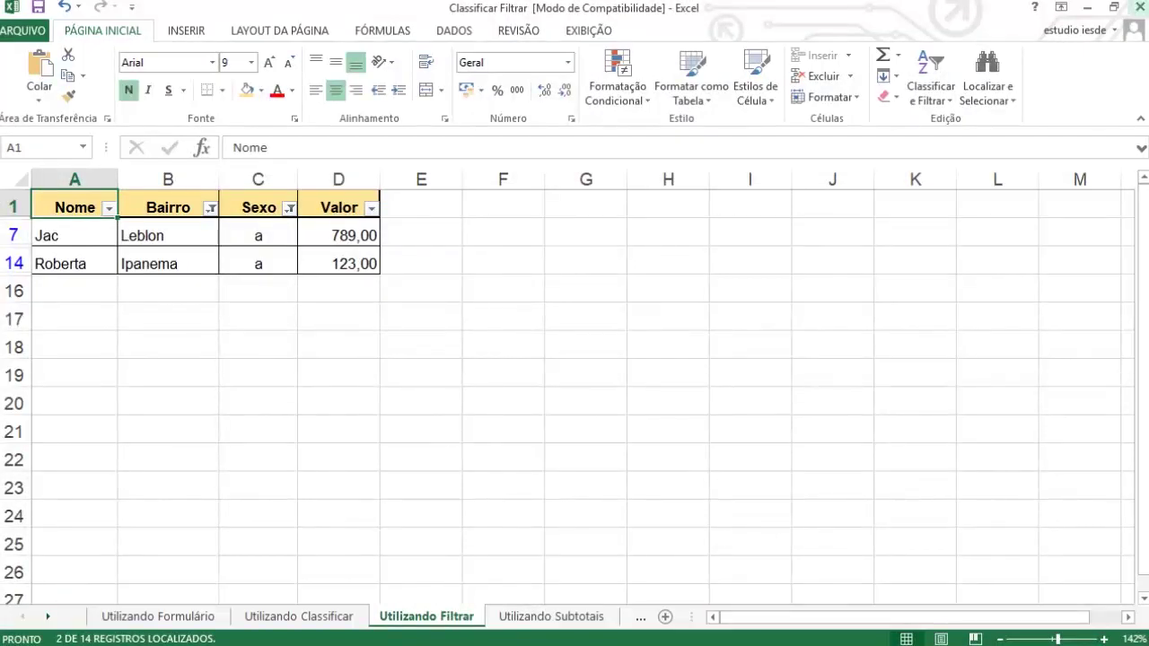
- Close the Classificar Filtrar workbook and widen column A on the Somase1 sheet of Funções do Excel to about three times its width
left_click(1137, 7)
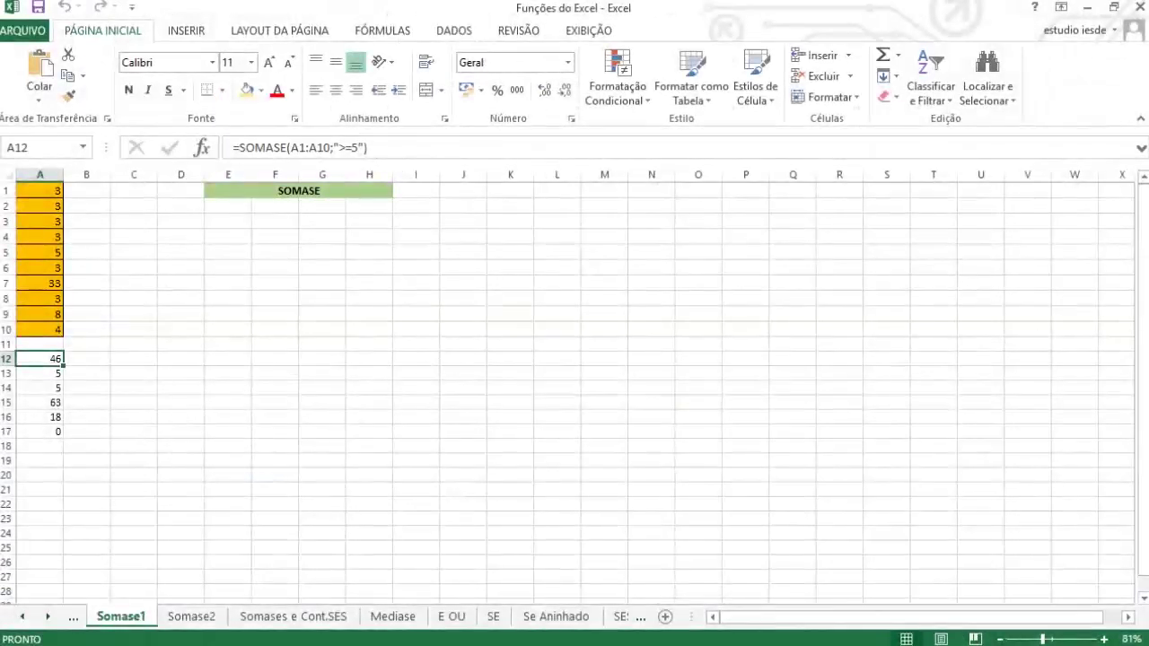
scroll(575, 386, "up", 2)
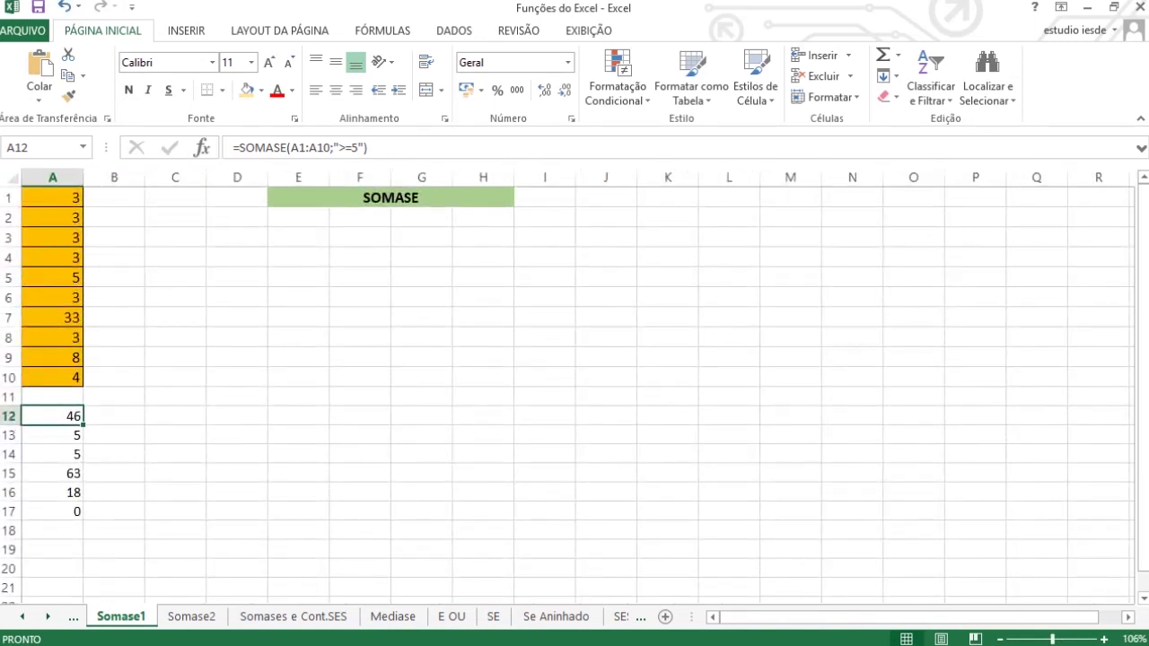
left_click_drag(83, 177, 261, 177)
- Examine the SOMASE formula in cell A12 and the range and criterion it uses, with the sheet enlarged
key("F2")
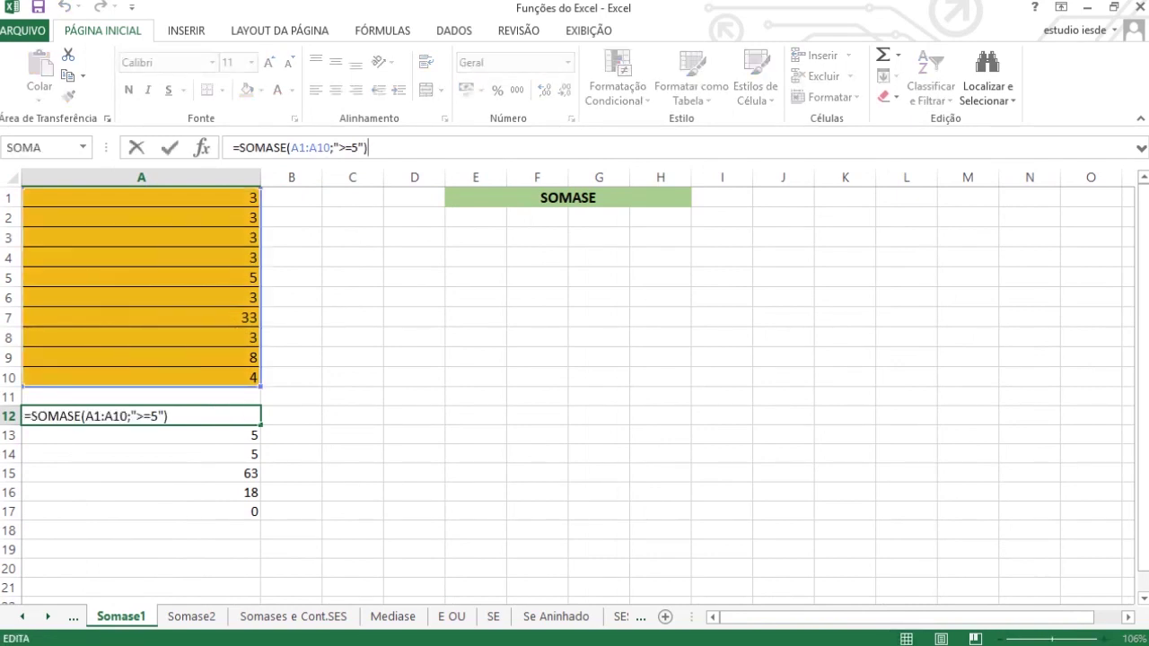
key("Return")
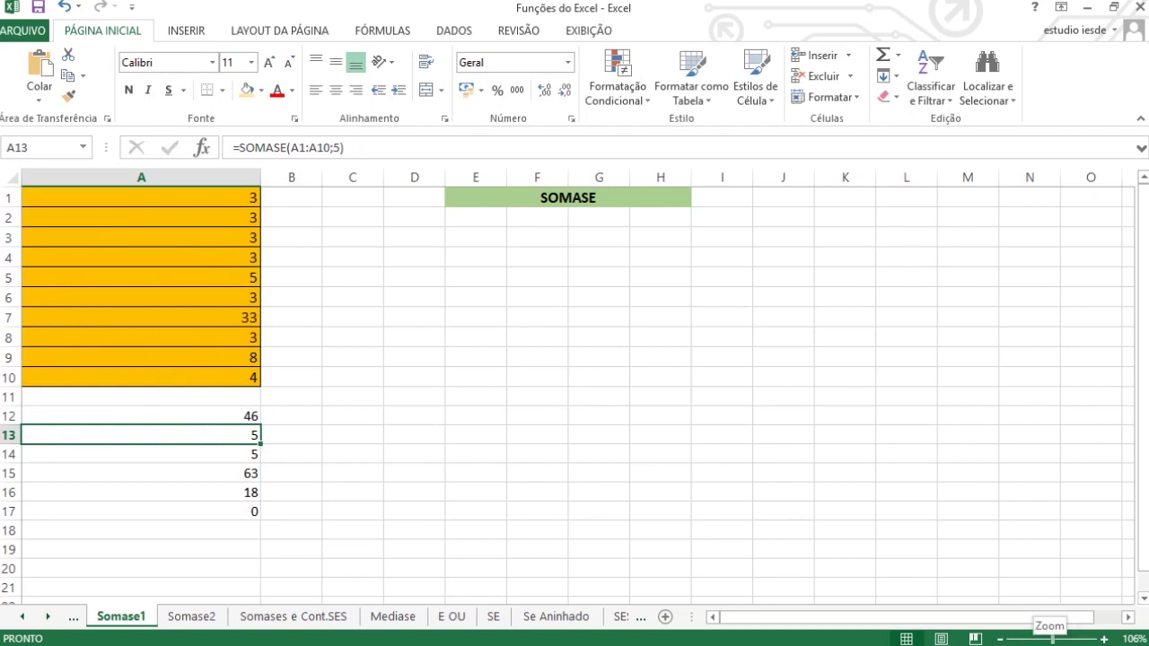
left_click_drag(1052, 639, 1062, 639)
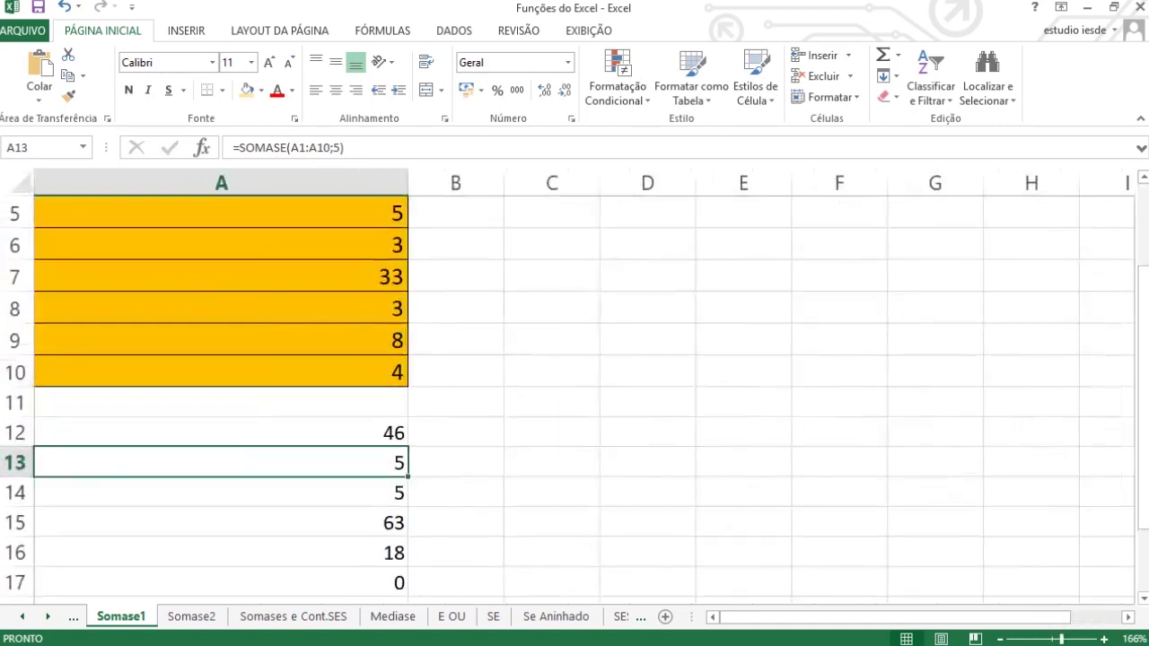
left_click(220, 433)
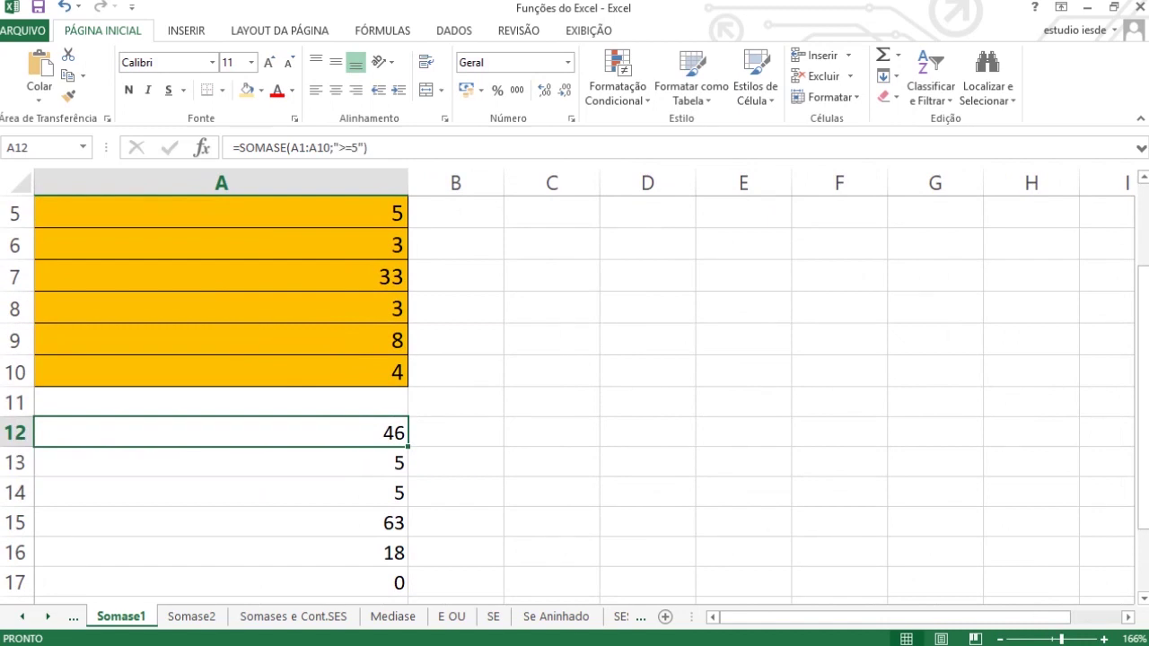
left_click(395, 147)
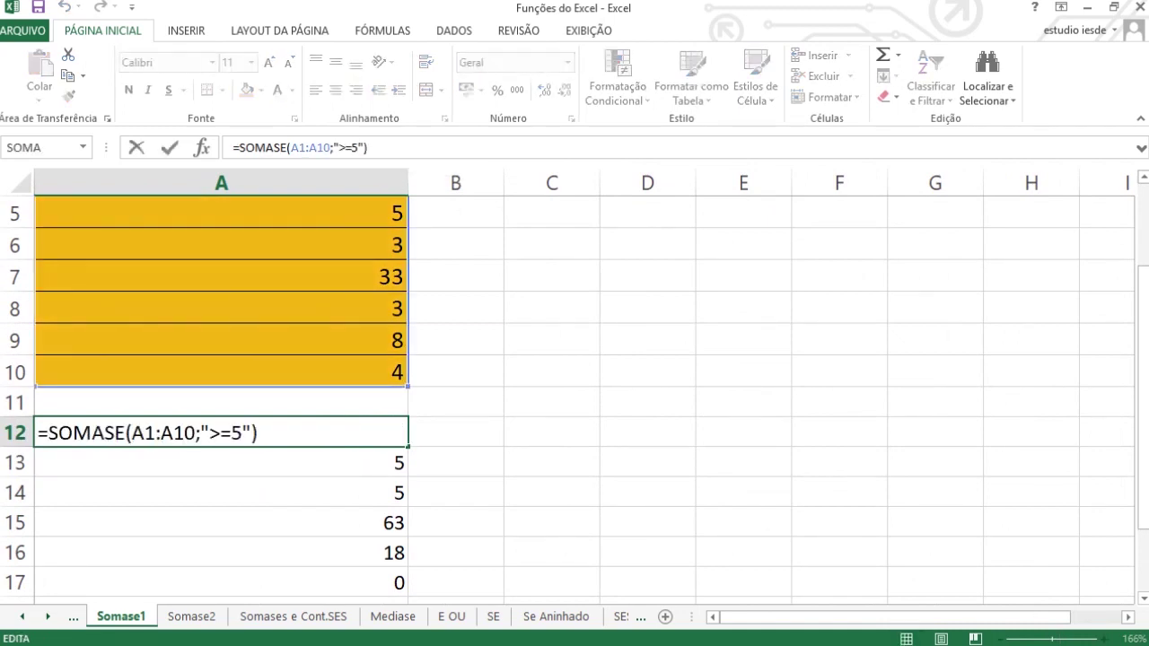
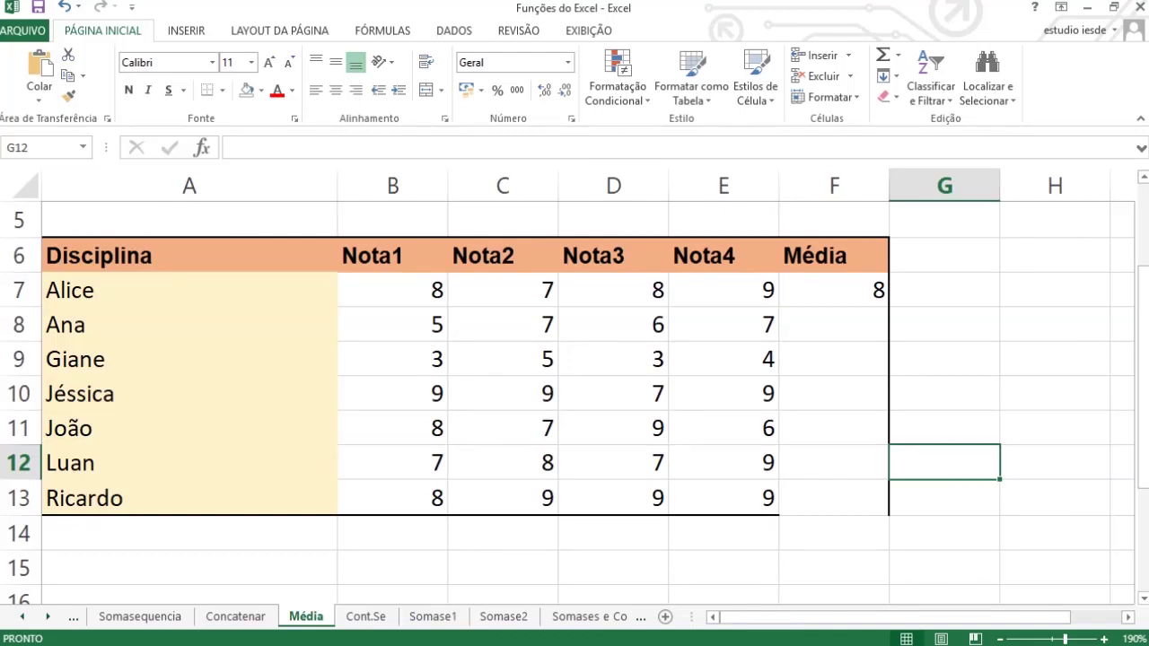
- Check the MÉDIA formula in F7 of the Média sheet and widen column F so the whole formula fits
left_click(835, 290)
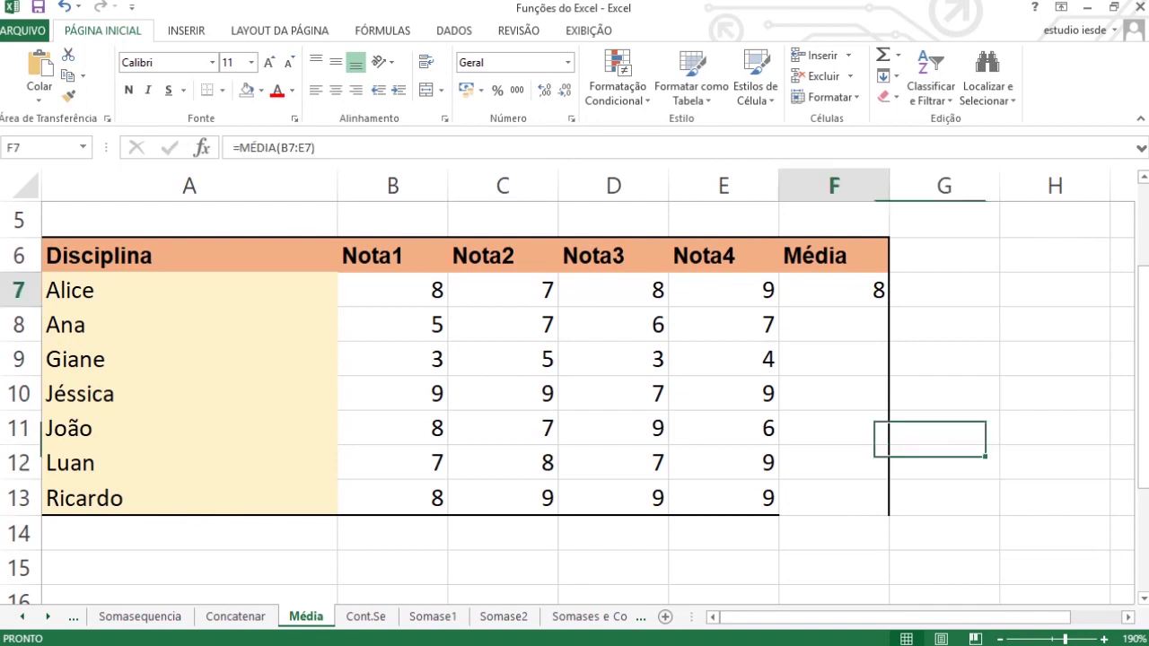
left_click(377, 148)
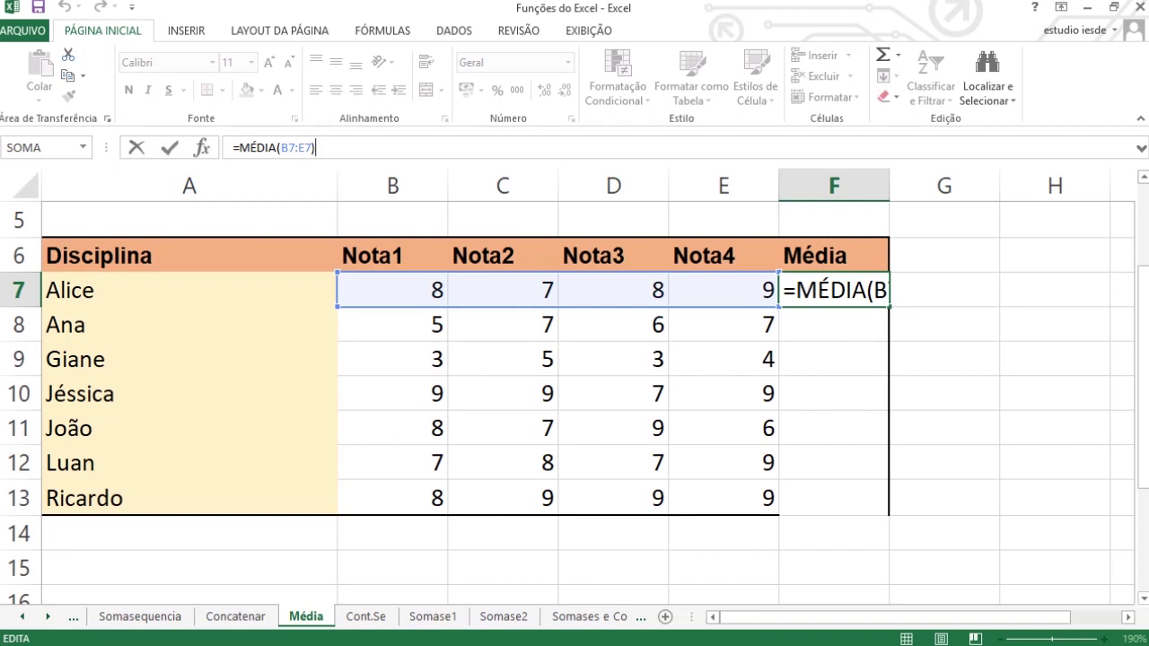
key("Return")
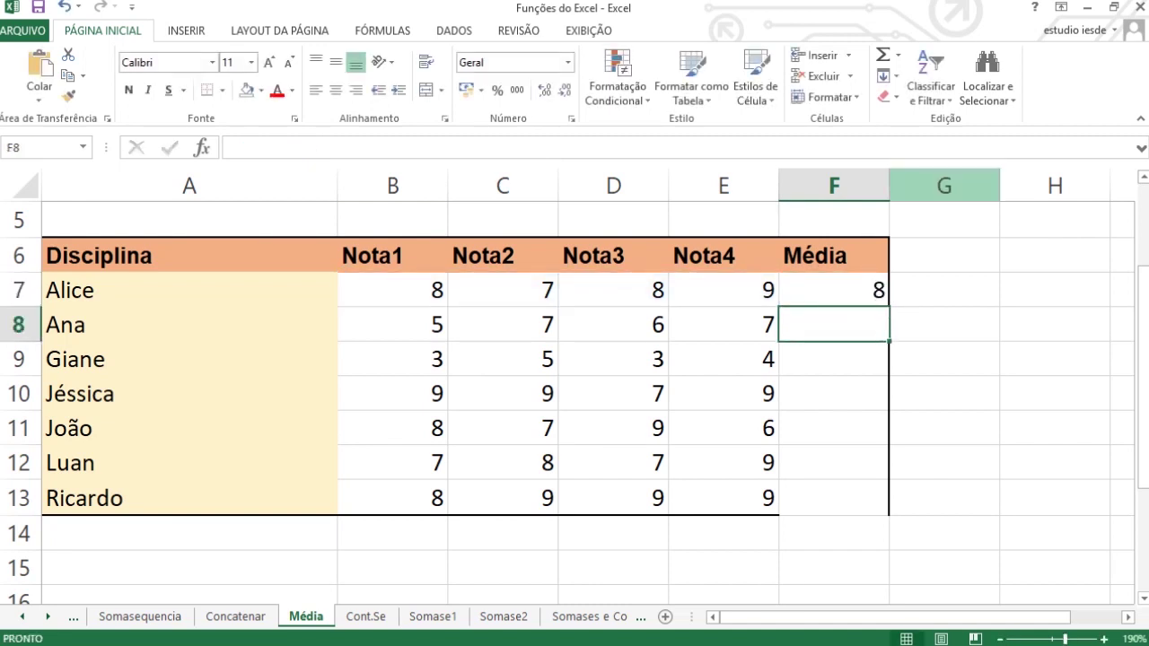
left_click_drag(889, 185, 985, 185)
- Examine the MÉDIA formula in F7 and the grades in cells E7, C9 and D9
left_click(882, 290)
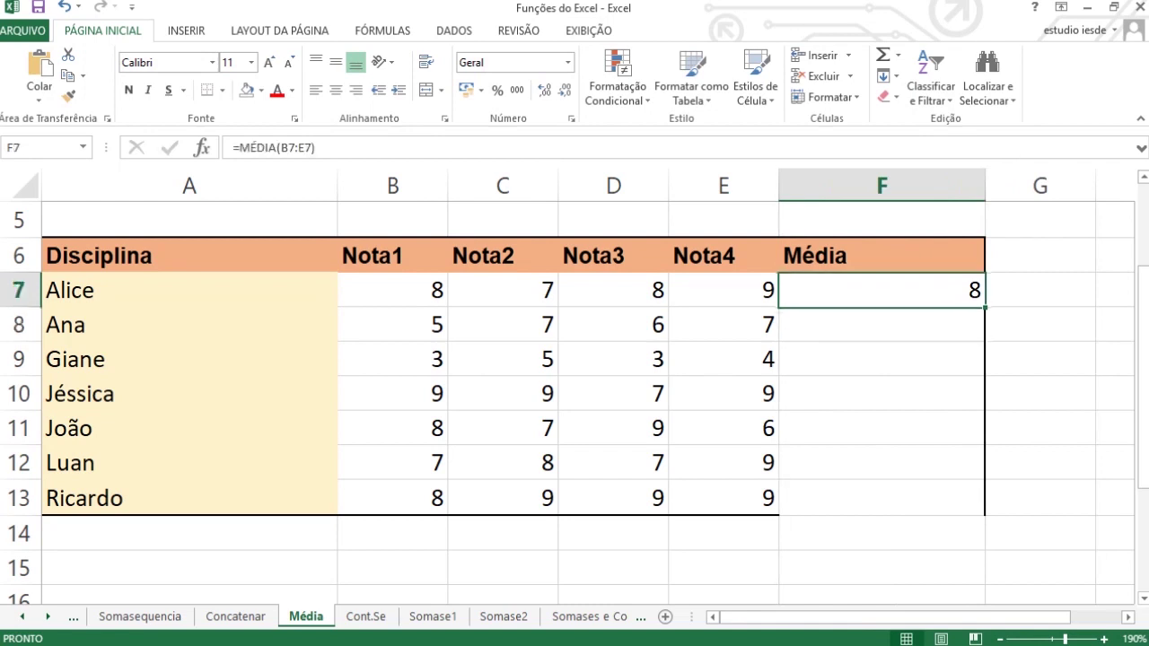
left_click(374, 148)
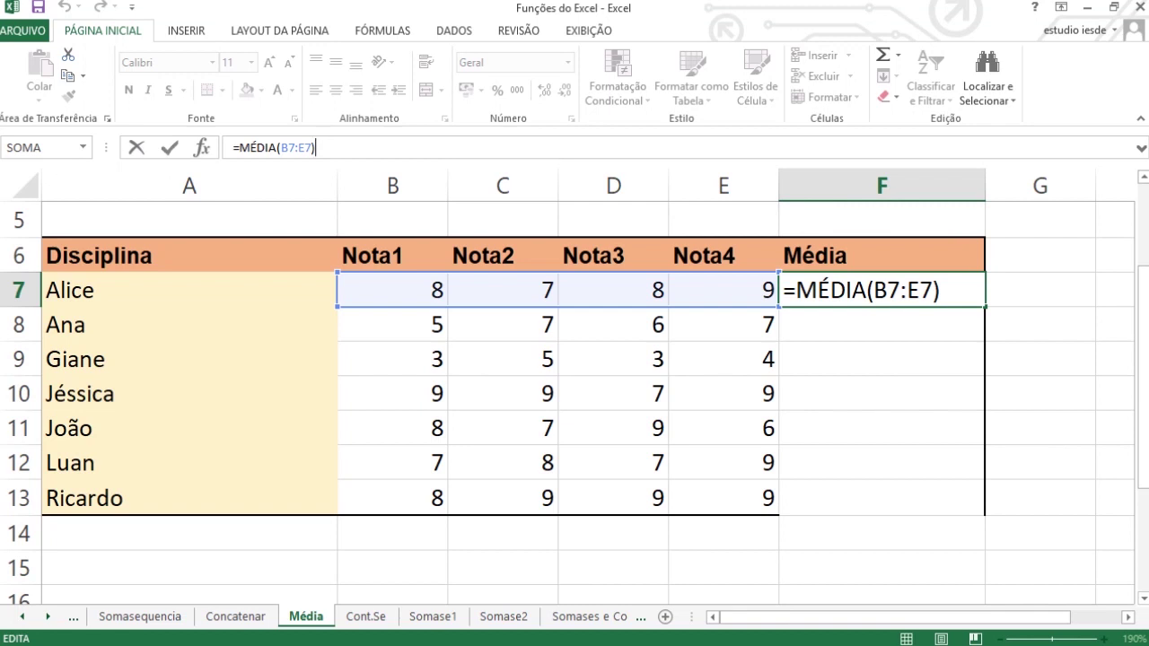
key("Return")
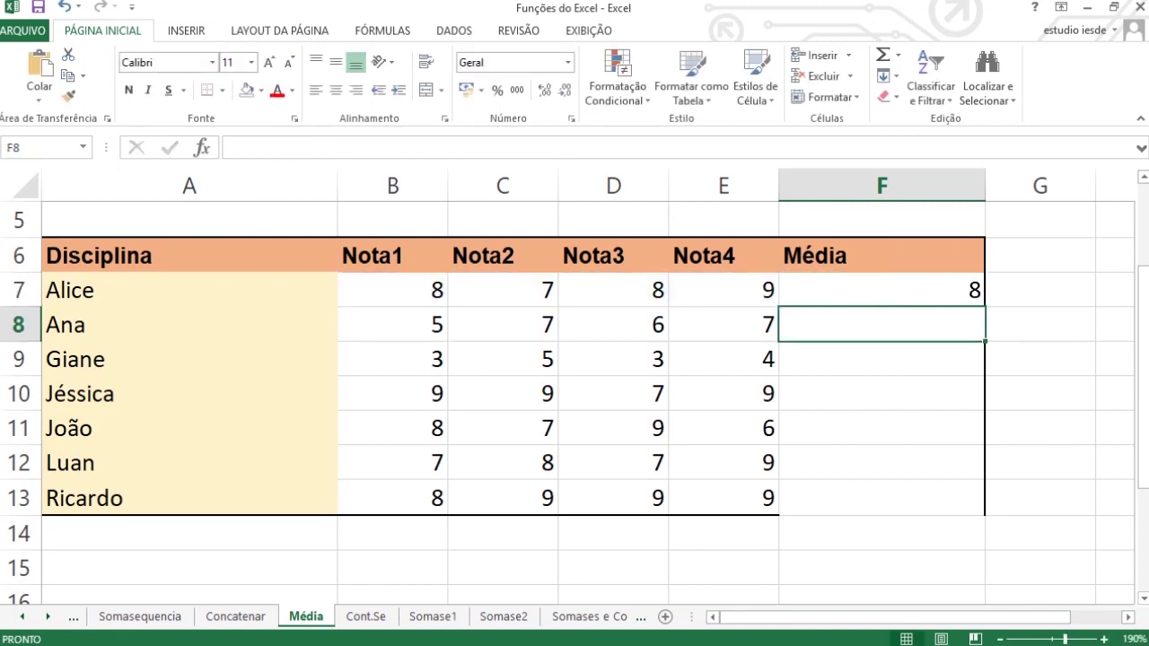
left_click(898, 290)
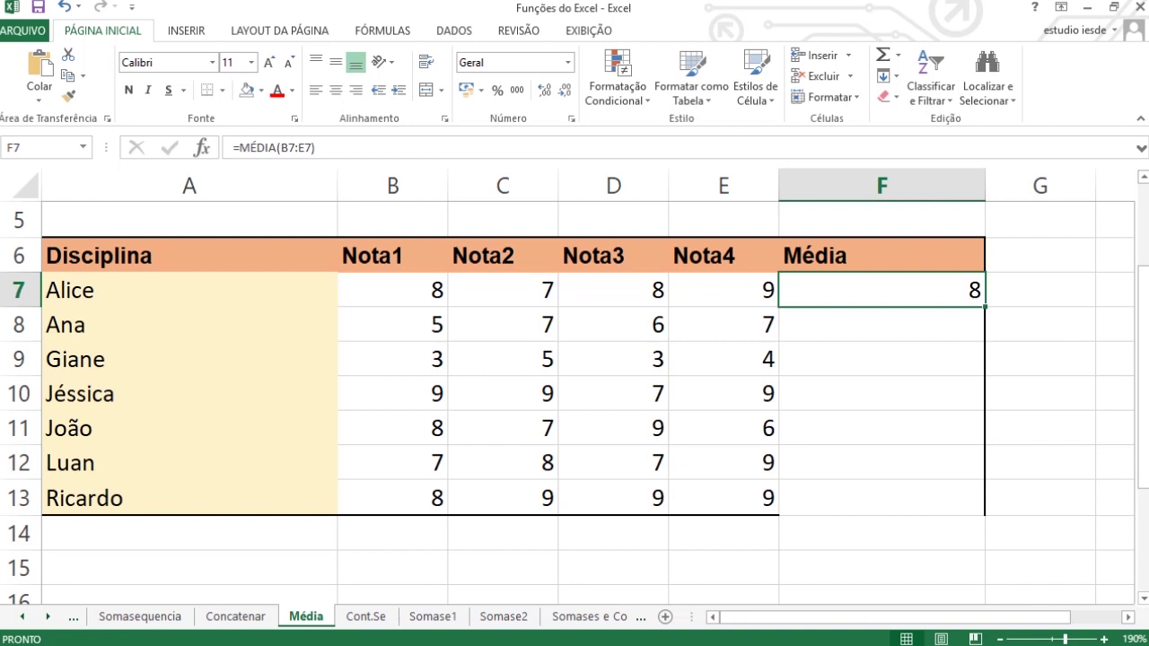
left_click(724, 290)
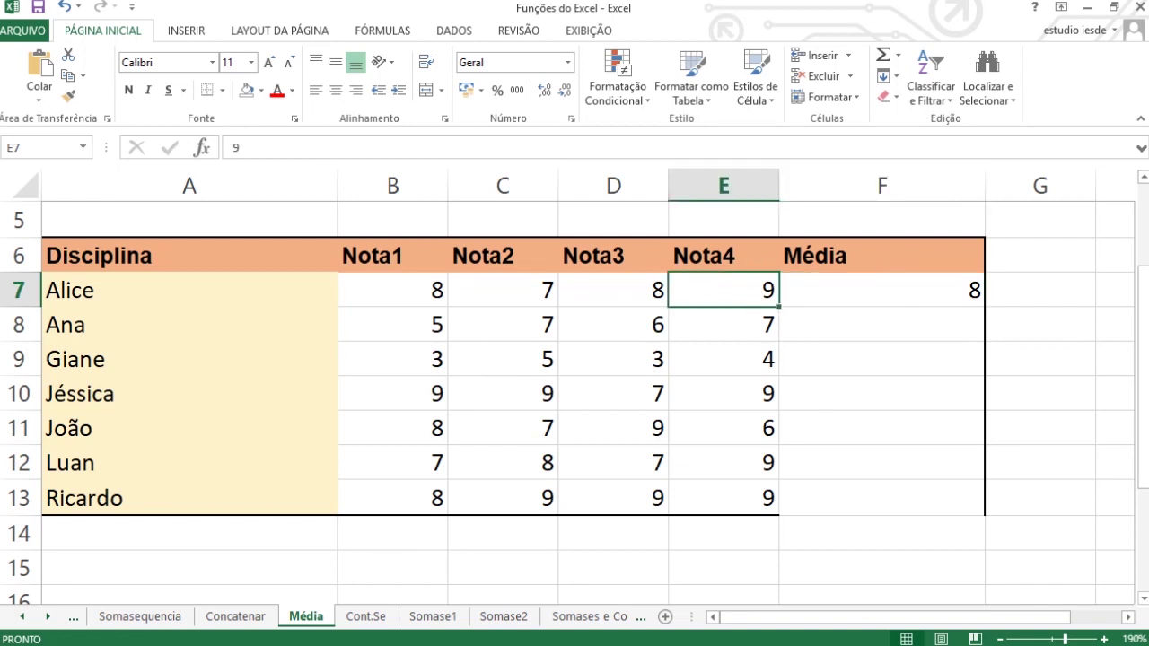
left_click(503, 359)
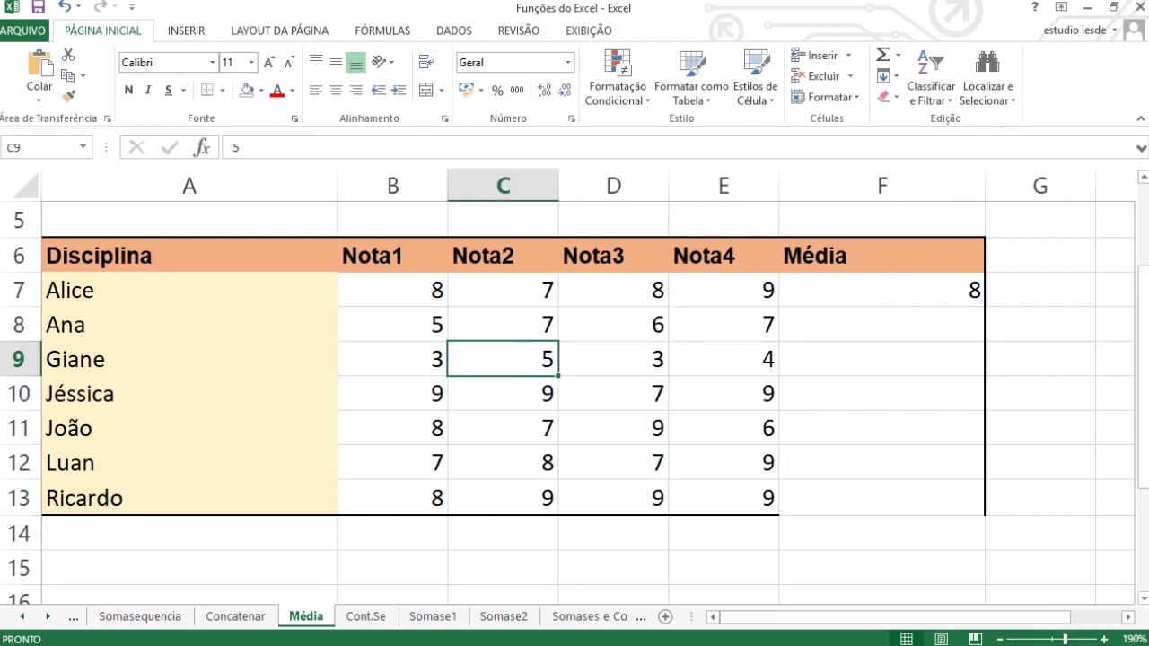
left_click(613, 359)
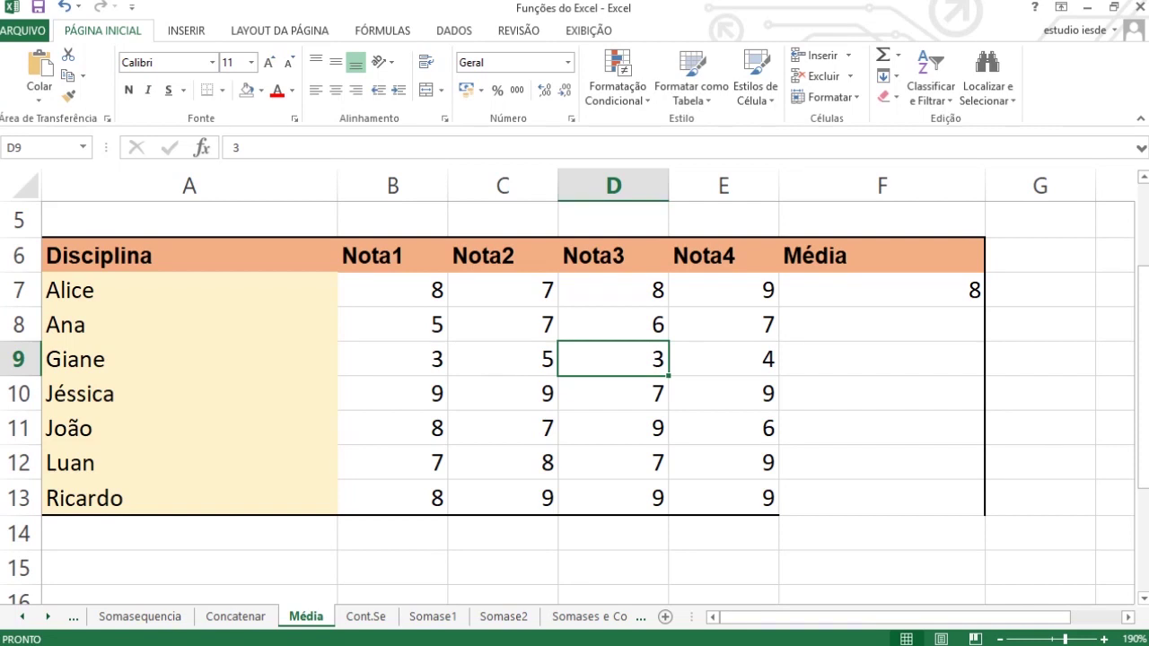
- Try filling the MÉDIA formula from F7 down to F10, and undo the fill
left_click(881, 290)
left_click_drag(985, 306, 983, 402)
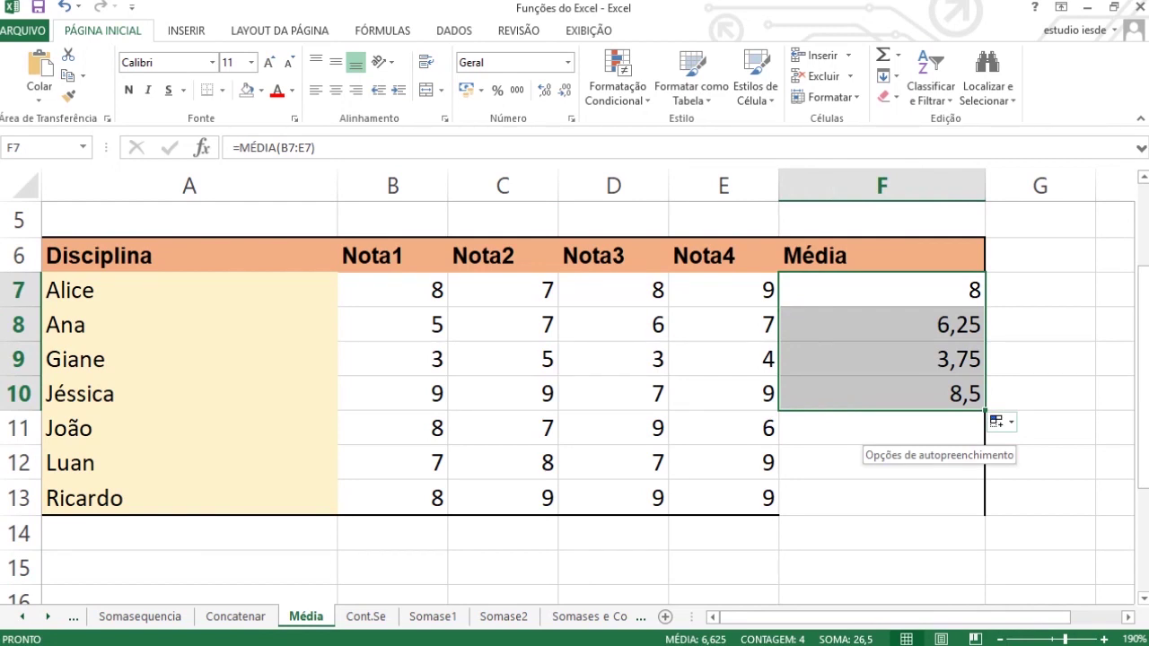
key("ctrl+z")
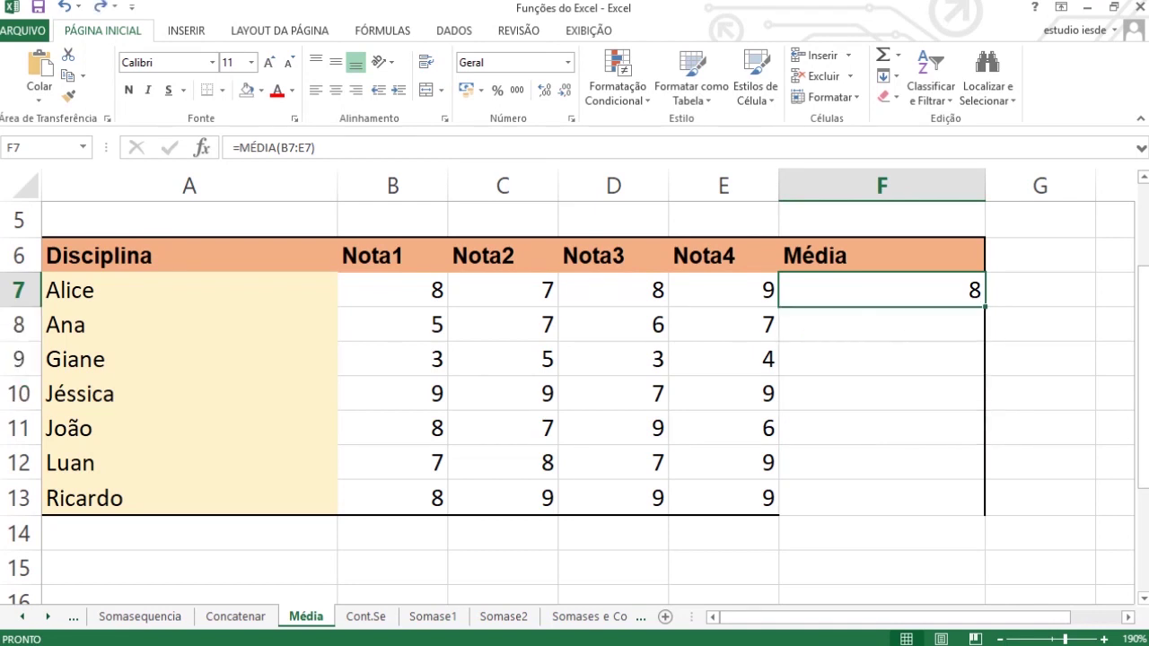
- Fill the MÉDIA formula from F7 down to F13 and review the copied formulas in F8 and F9
double_click(984, 307)
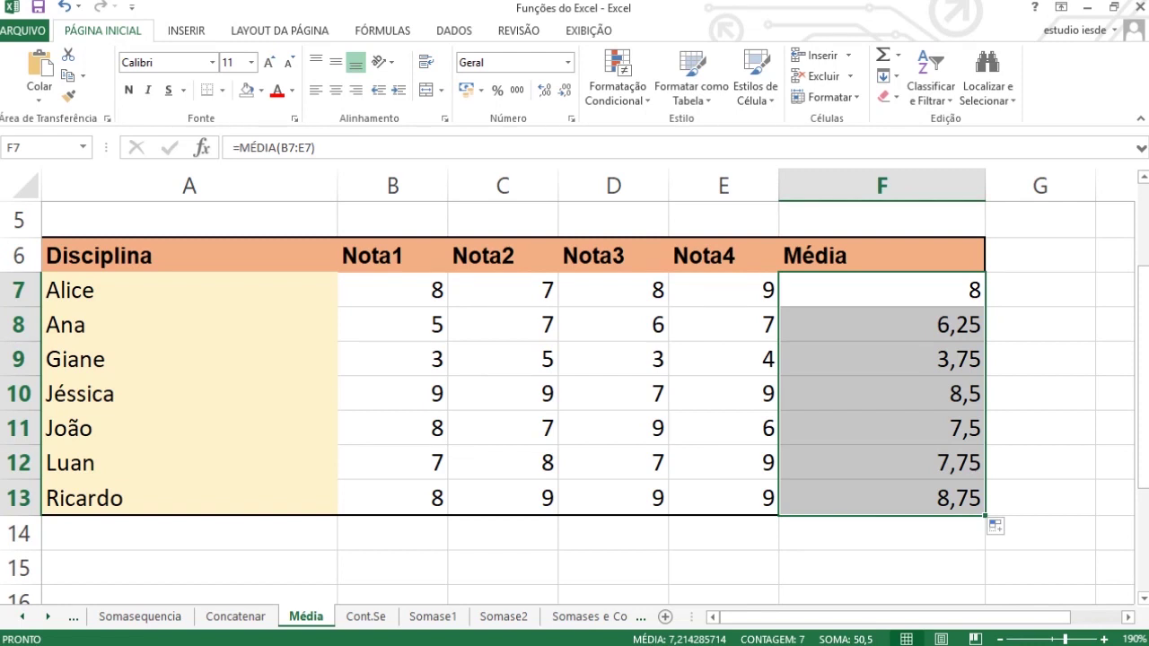
left_click(882, 325)
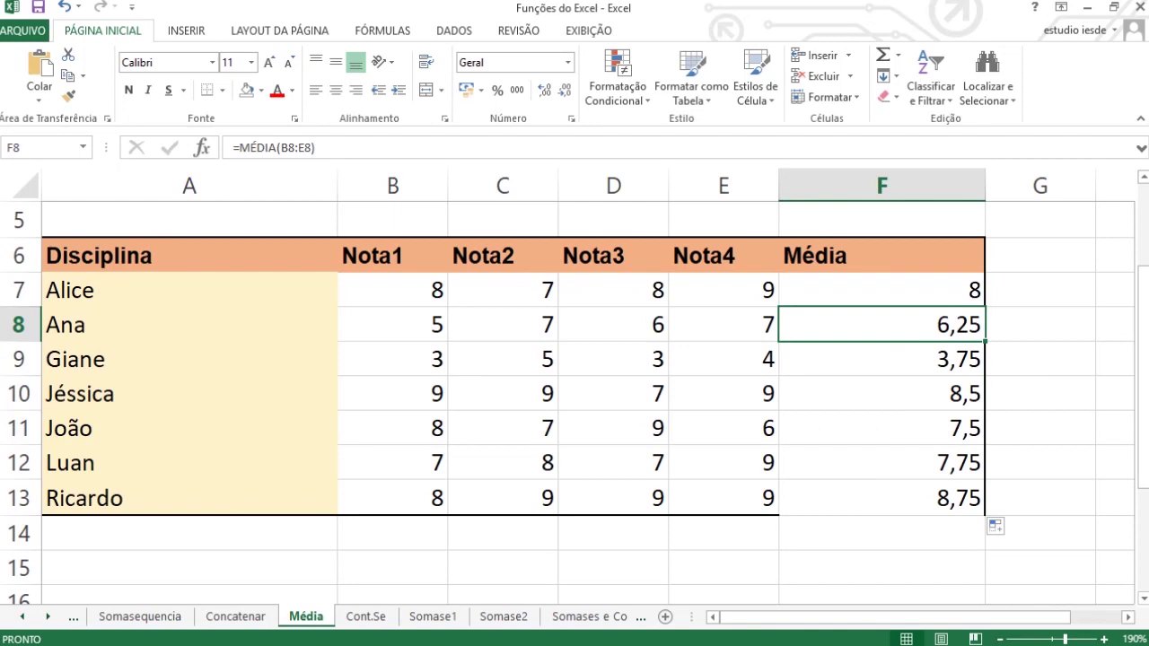
key("F2")
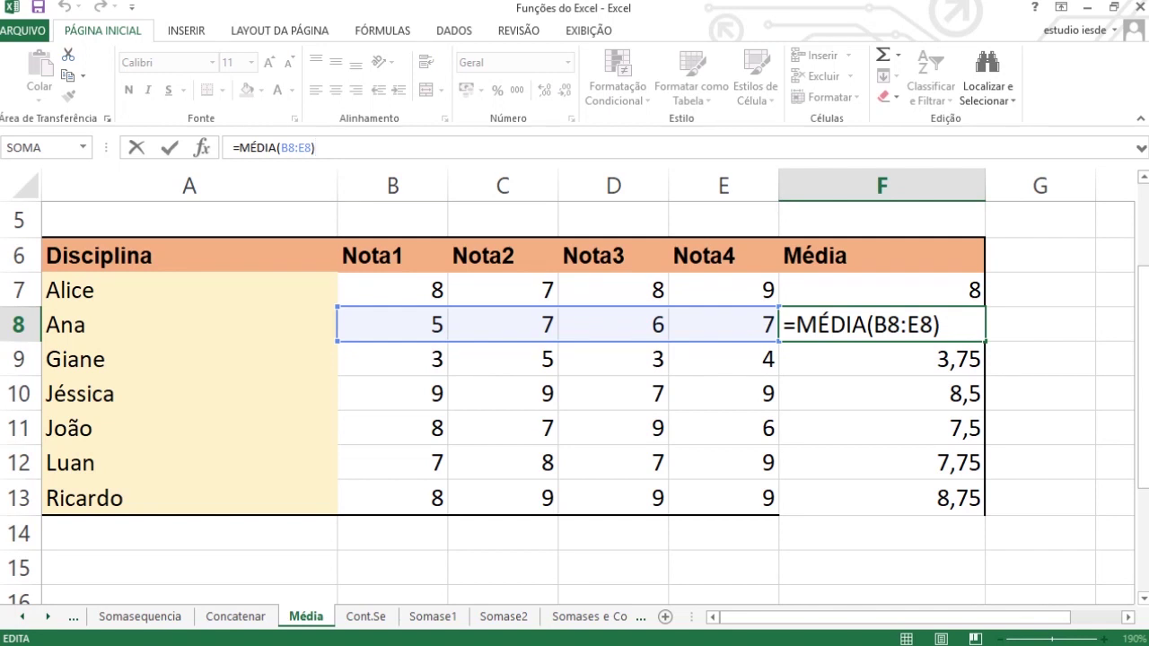
key("Return")
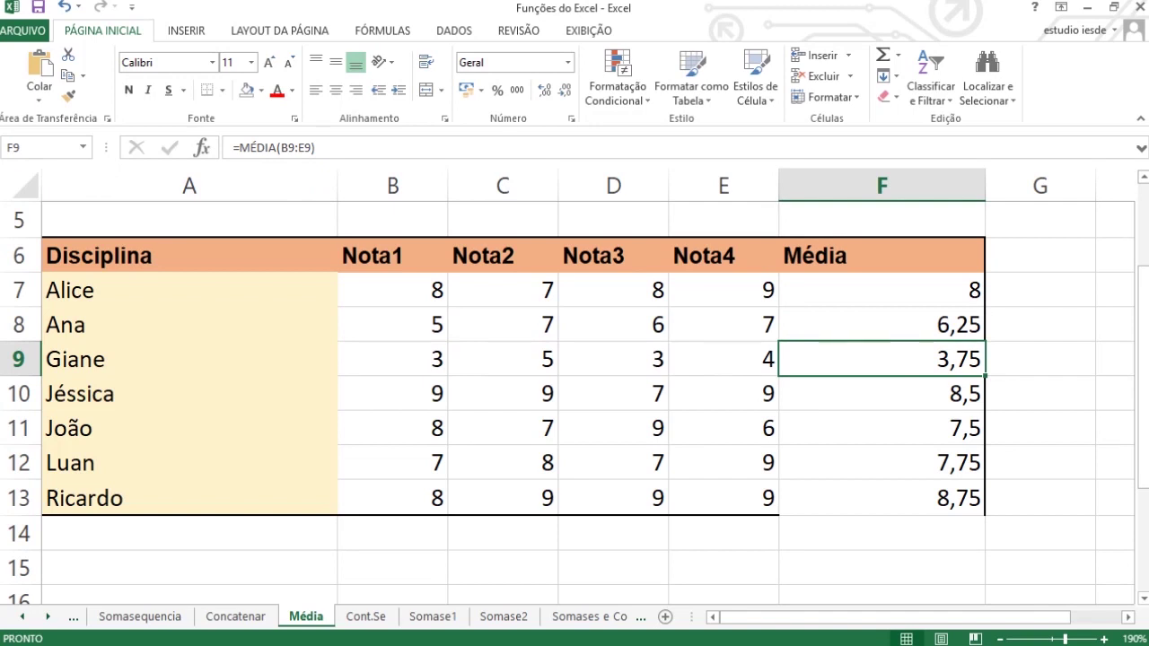
left_click(316, 148)
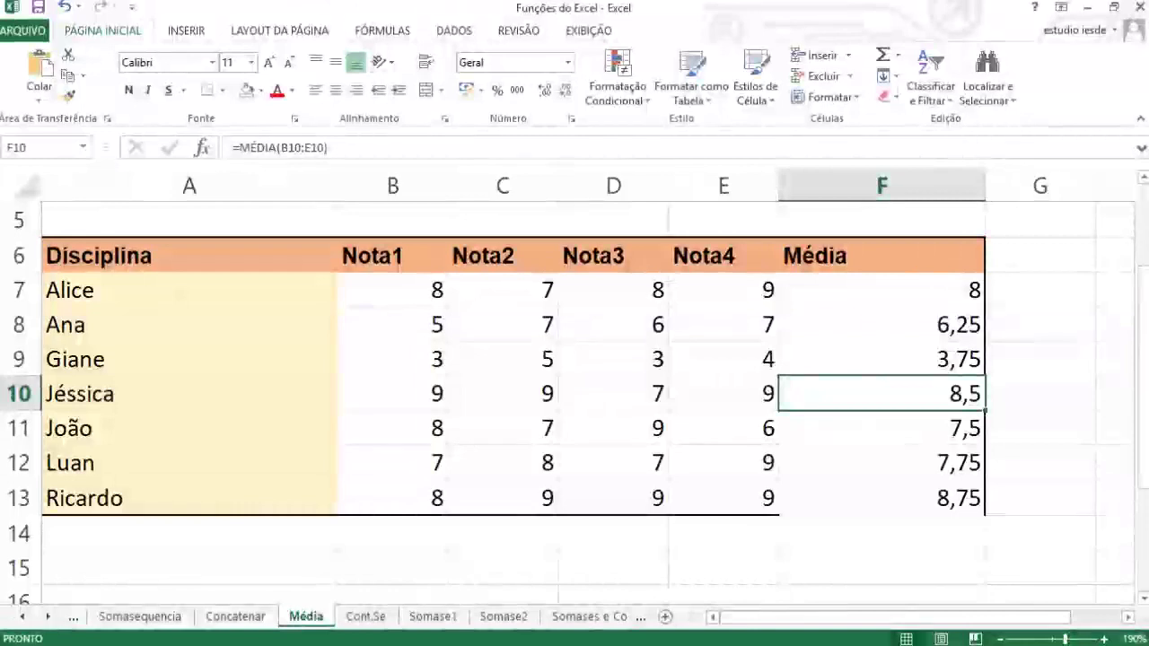
- Review the cell range that the original MÉDIA formula in F7 averages
left_click(882, 290)
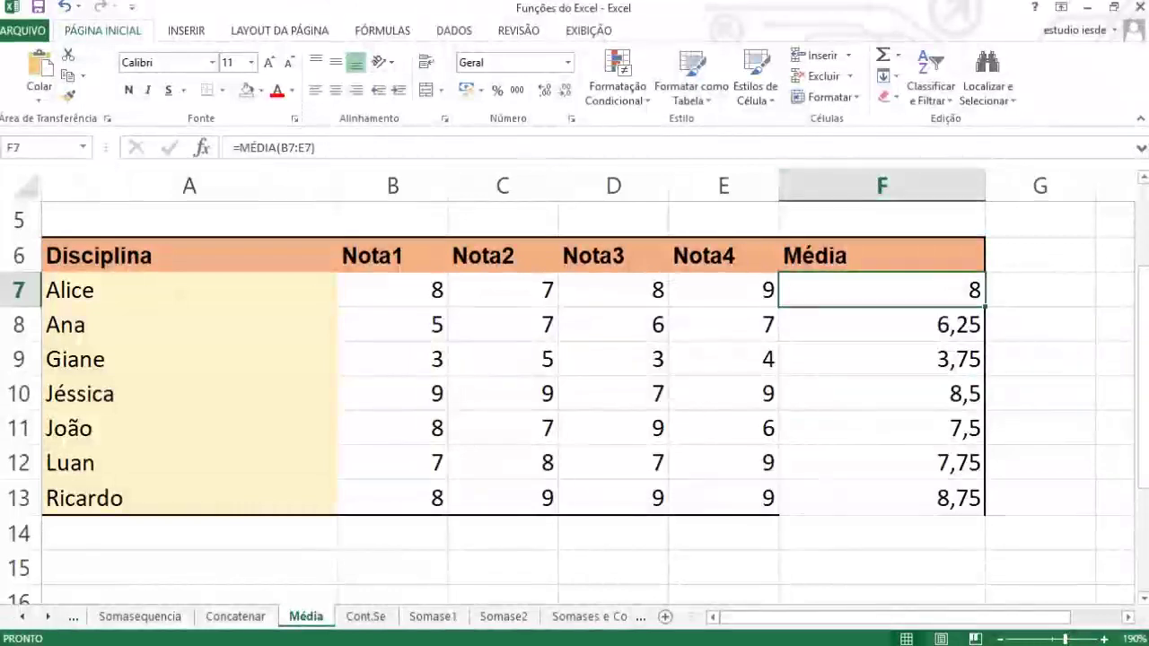
key("F2")
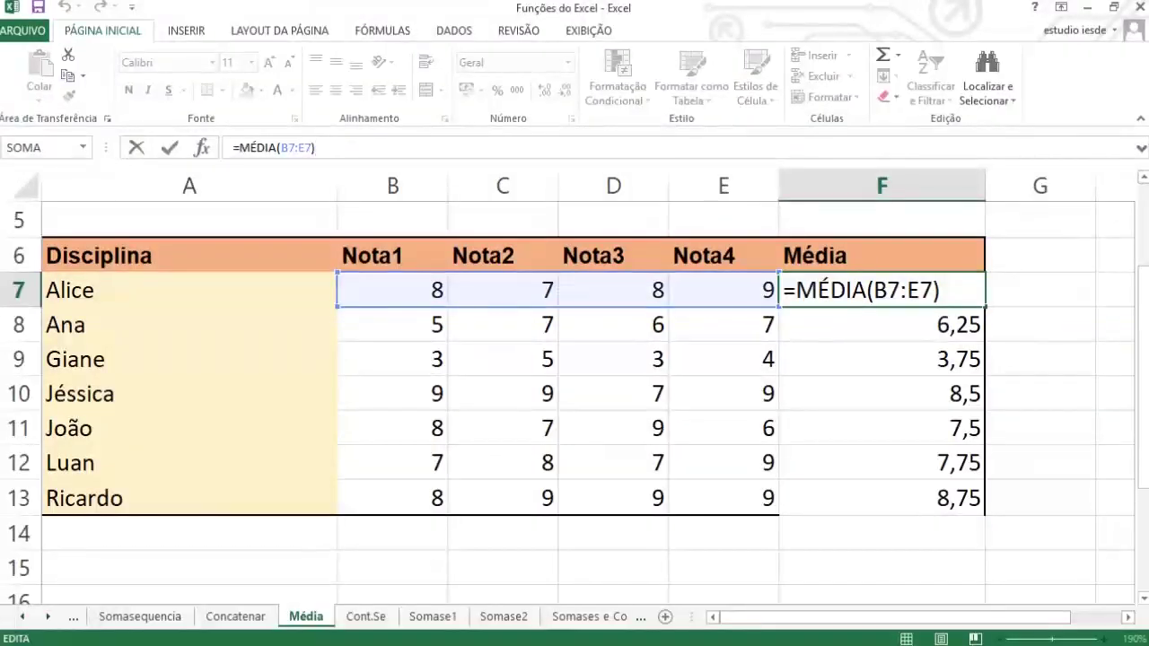
key("Return")
- Copy the MÉDIA formula from F7 across into the adjacent cell G7
left_click(881, 290)
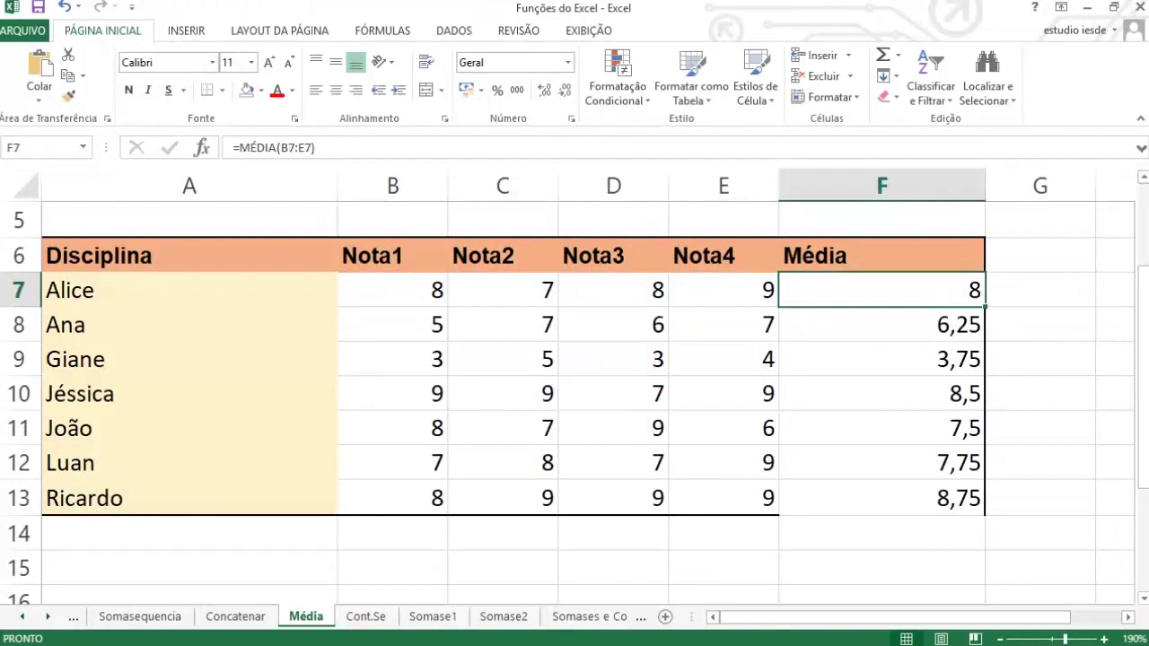
left_click_drag(984, 307, 1041, 296)
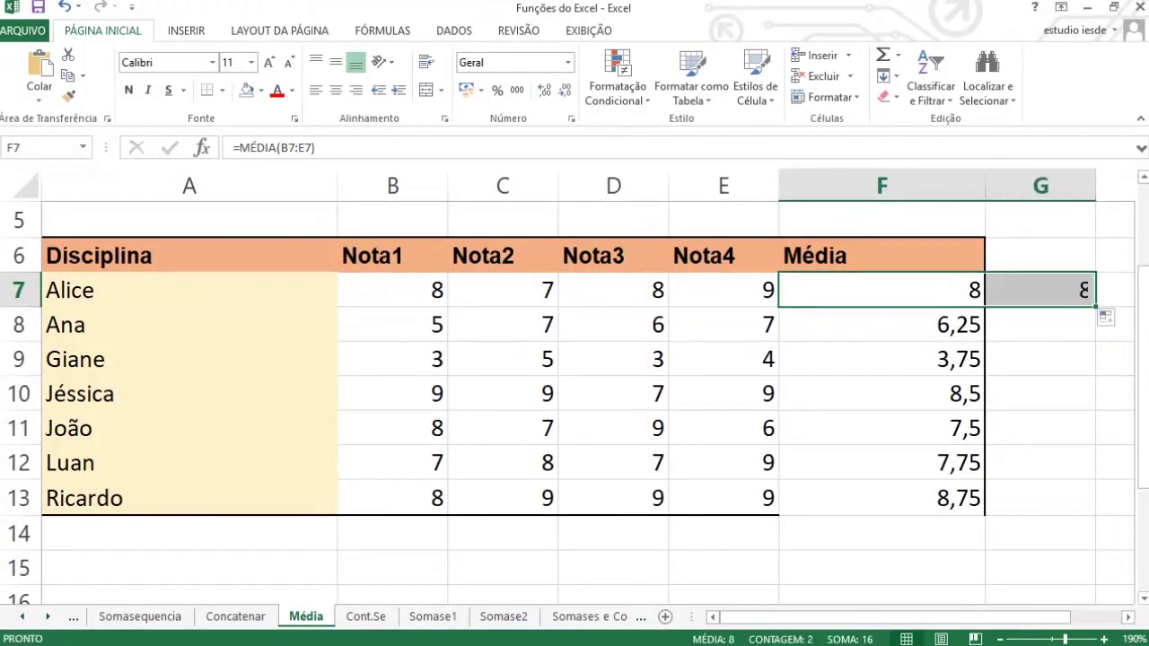
left_click(1041, 359)
- Widen column G to fit its formula and display the range referenced by the MÉDIA formula in G7
left_click(1041, 290)
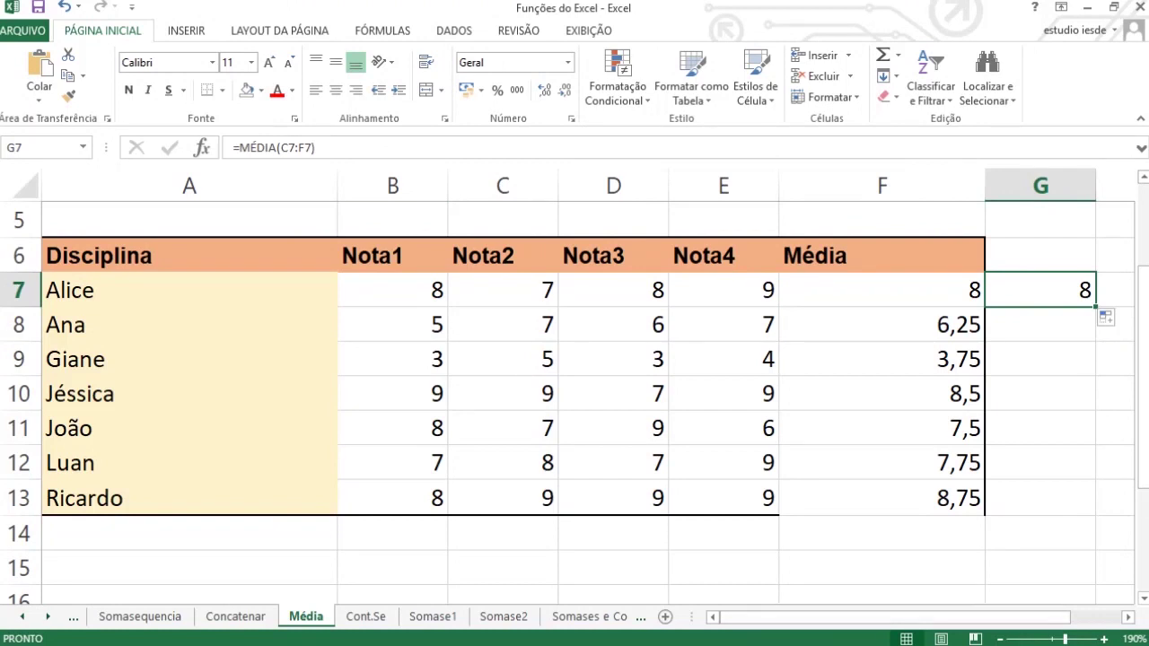
left_click_drag(786, 618, 830, 617)
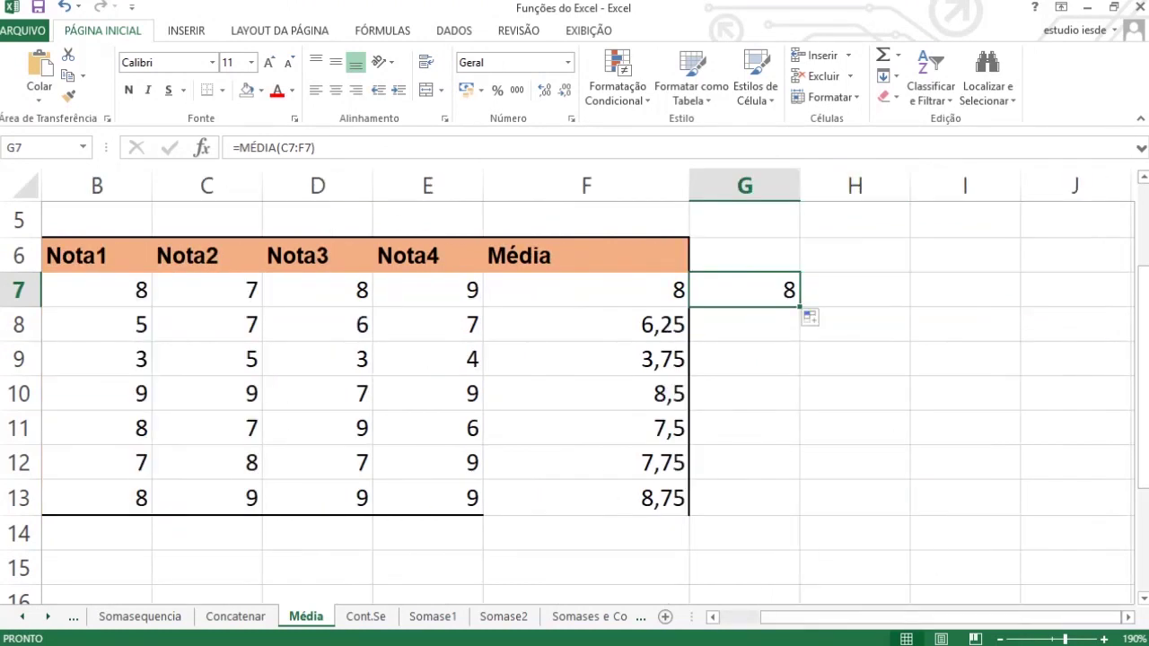
left_click_drag(799, 185, 959, 185)
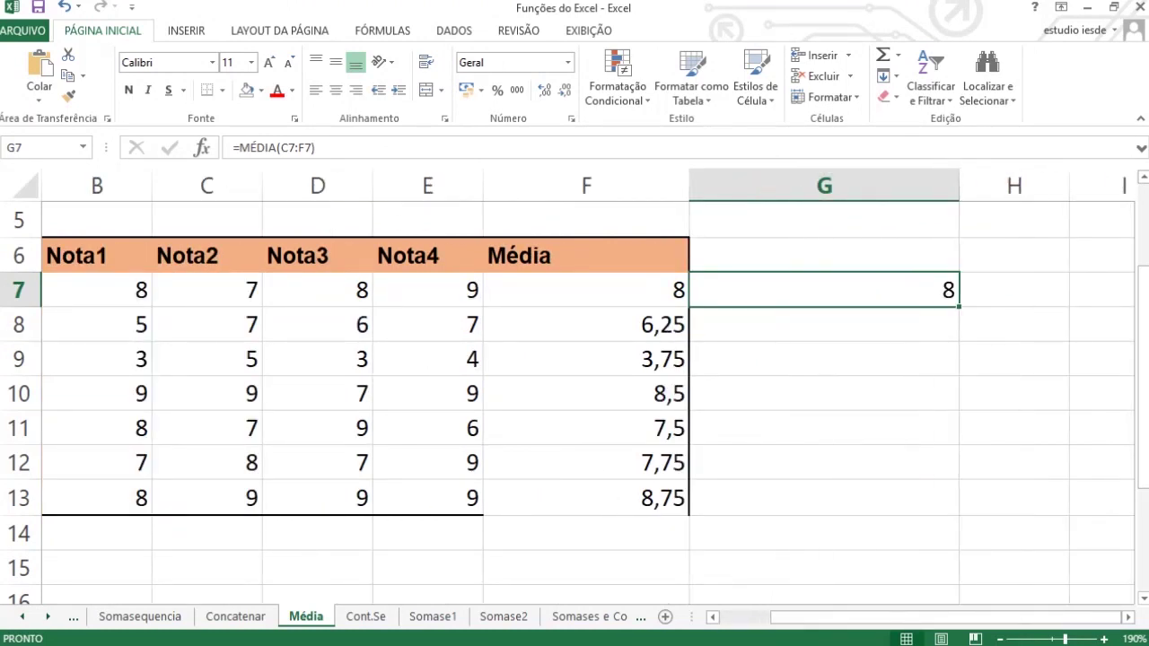
left_click(316, 147)
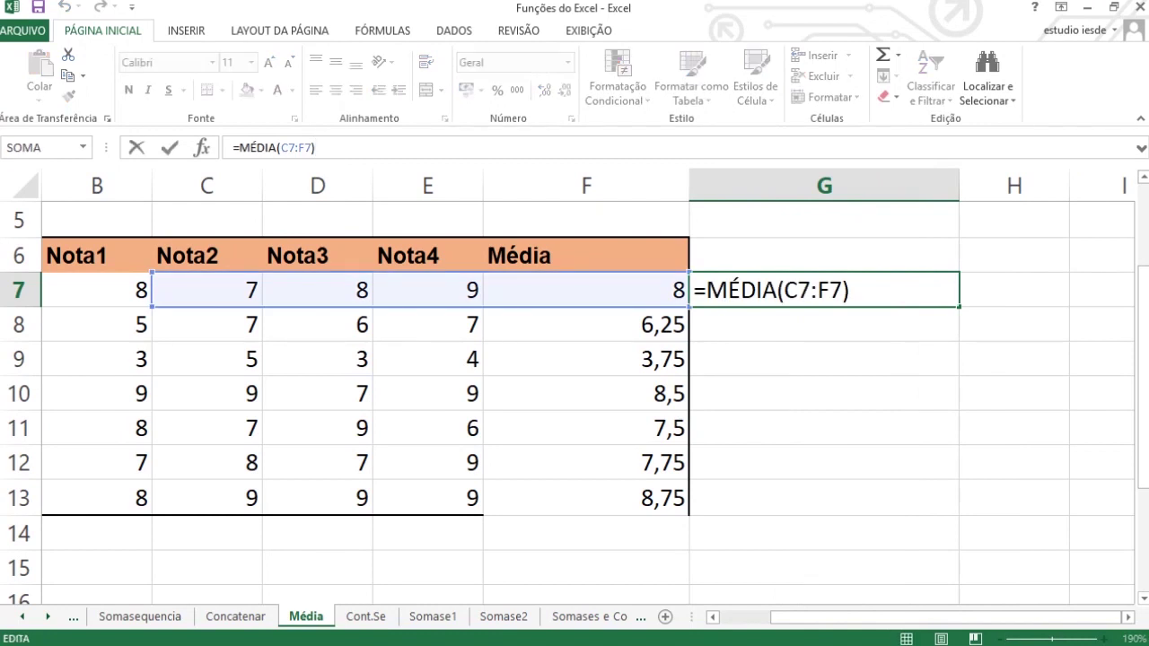